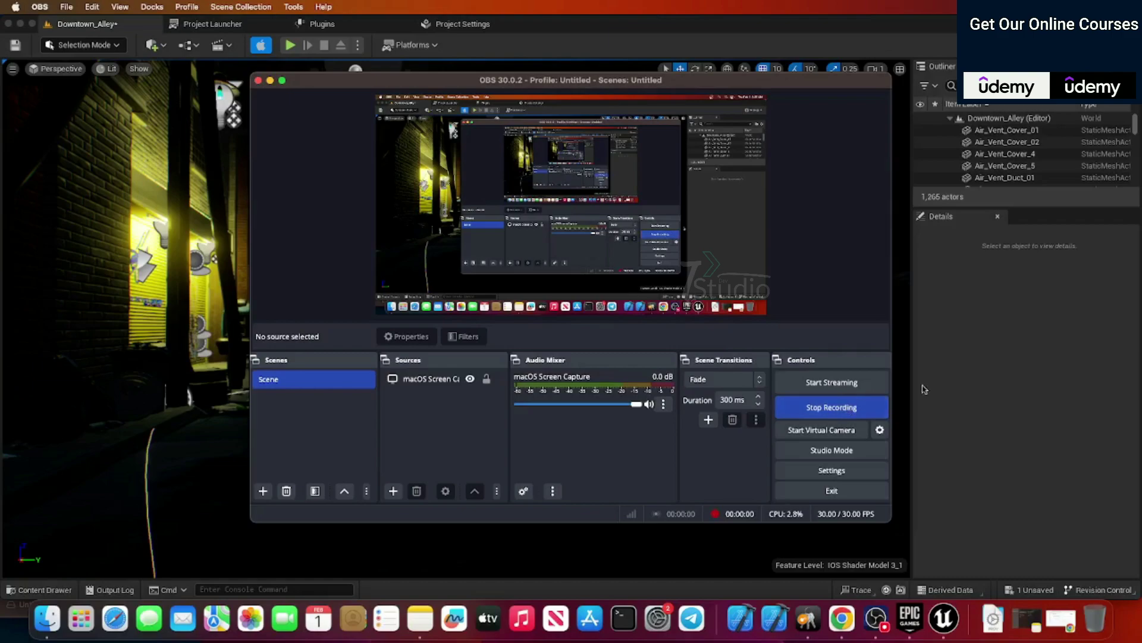
Open Edit > Project Settings and go to the Platforms - iOS settings page
left_click(929, 386)
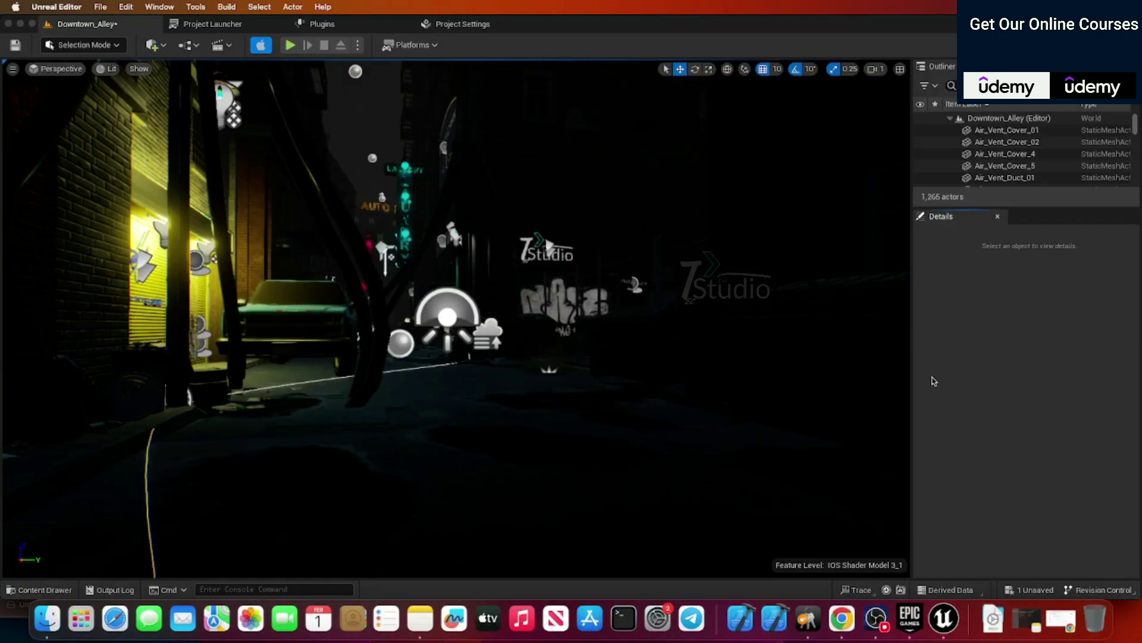
left_click(124, 8)
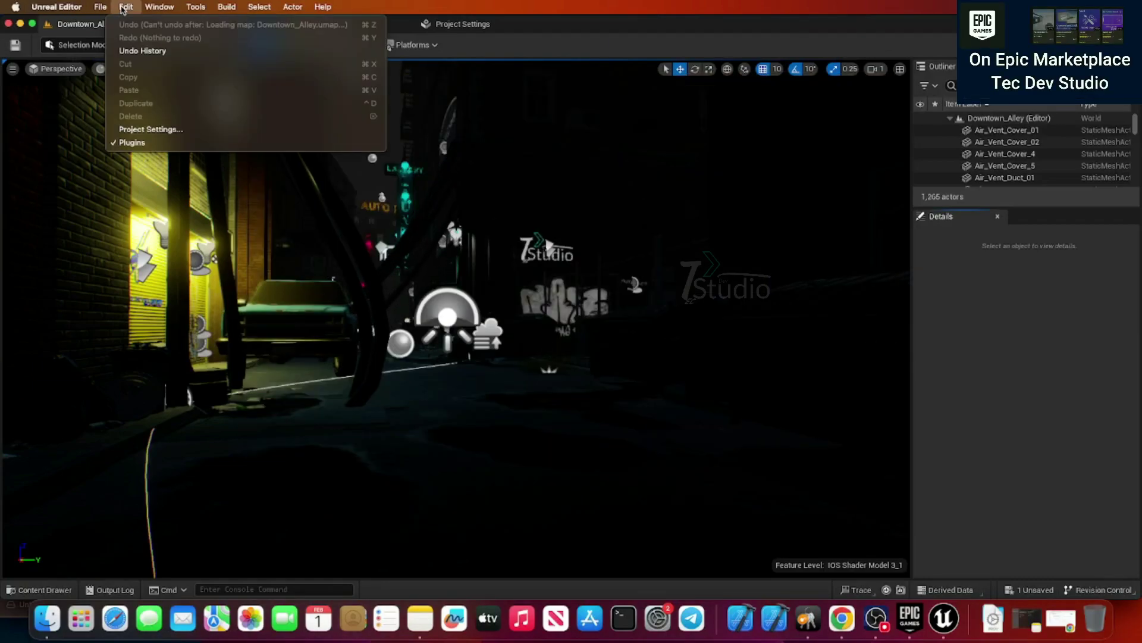
left_click(179, 130)
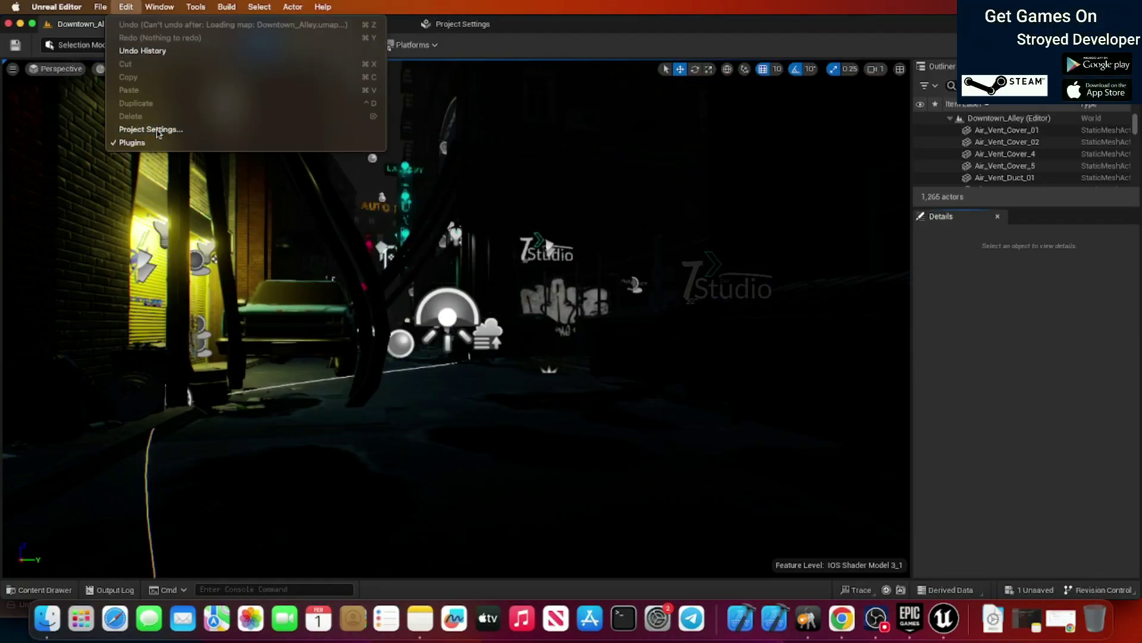
scroll(160, 463, "down", 15)
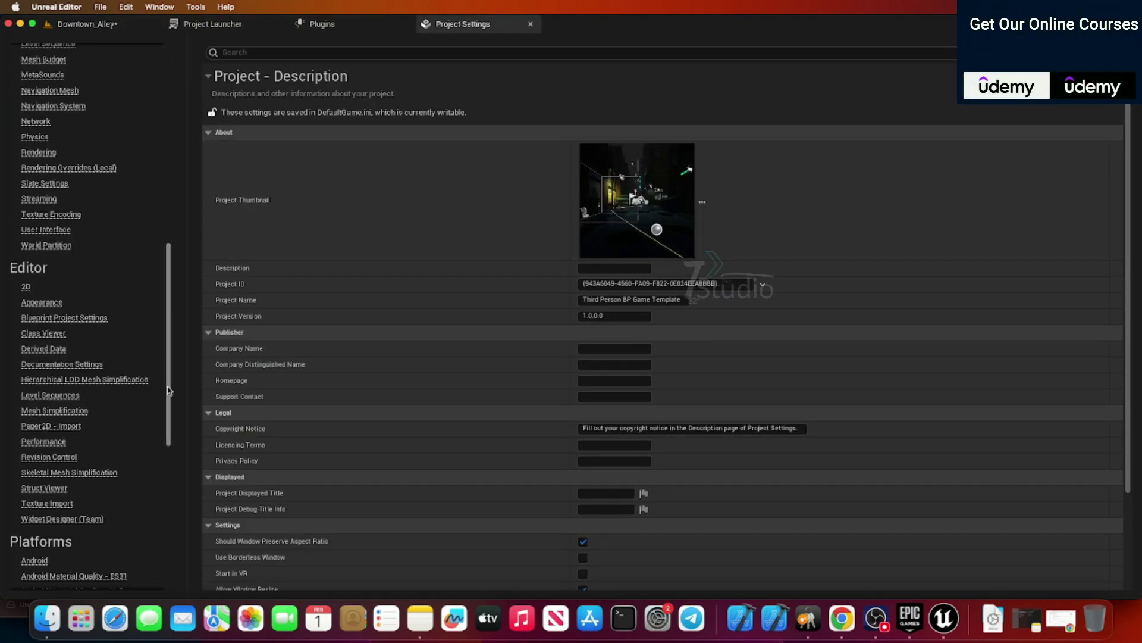
scroll(160, 476, "down", 3)
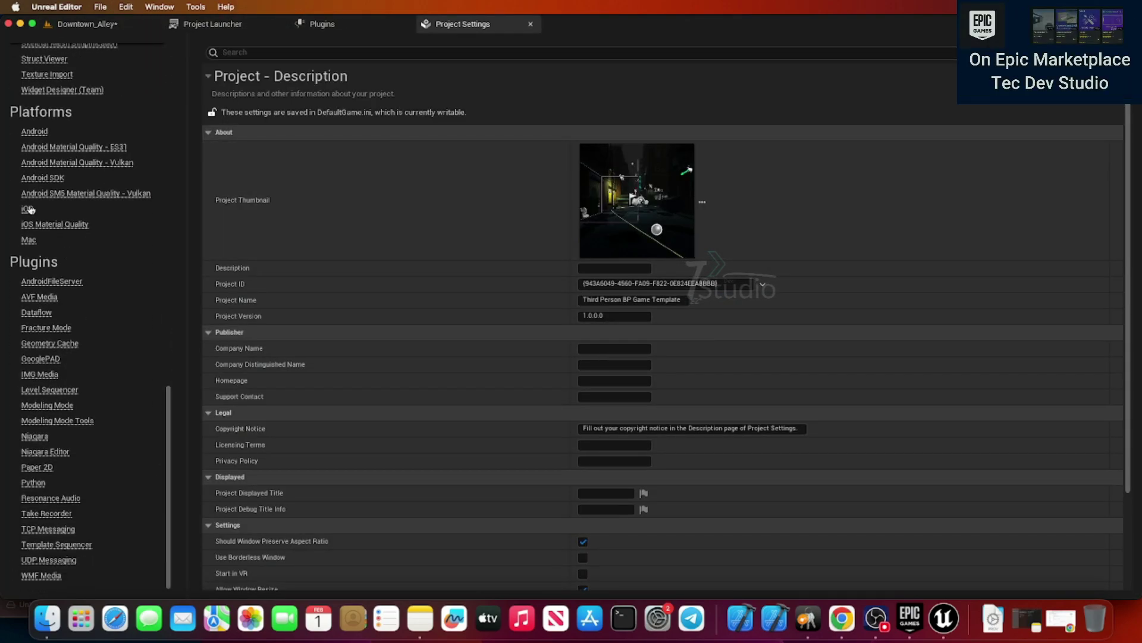
left_click(111, 213)
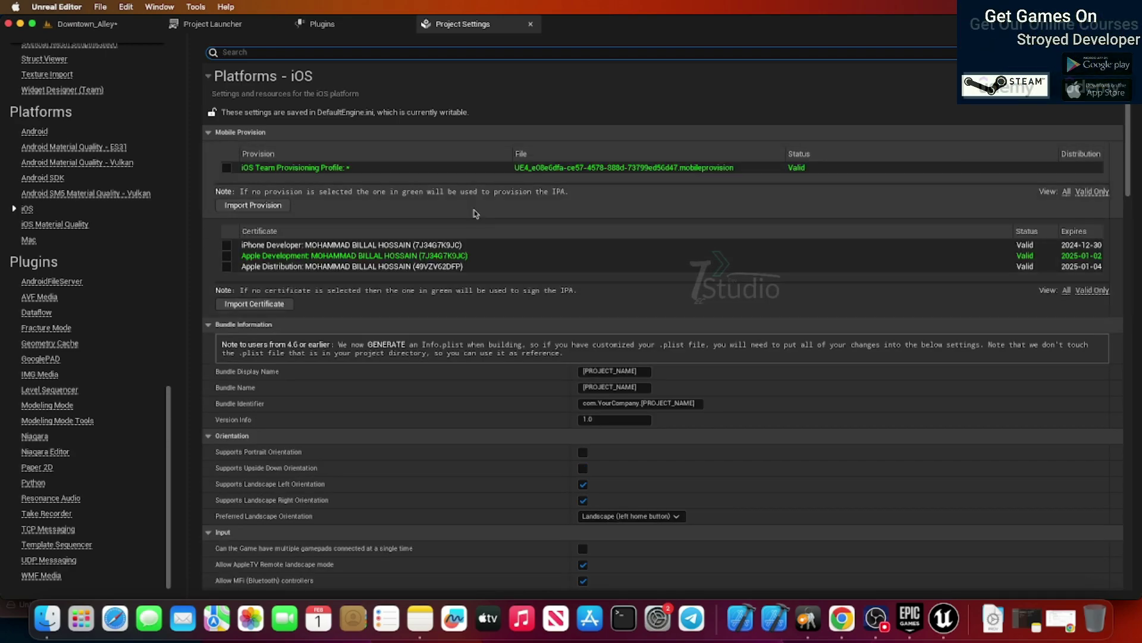
Copy the Bundle Identifier value and paste it into the Bundle Name field
left_click(616, 404)
right_click(641, 405)
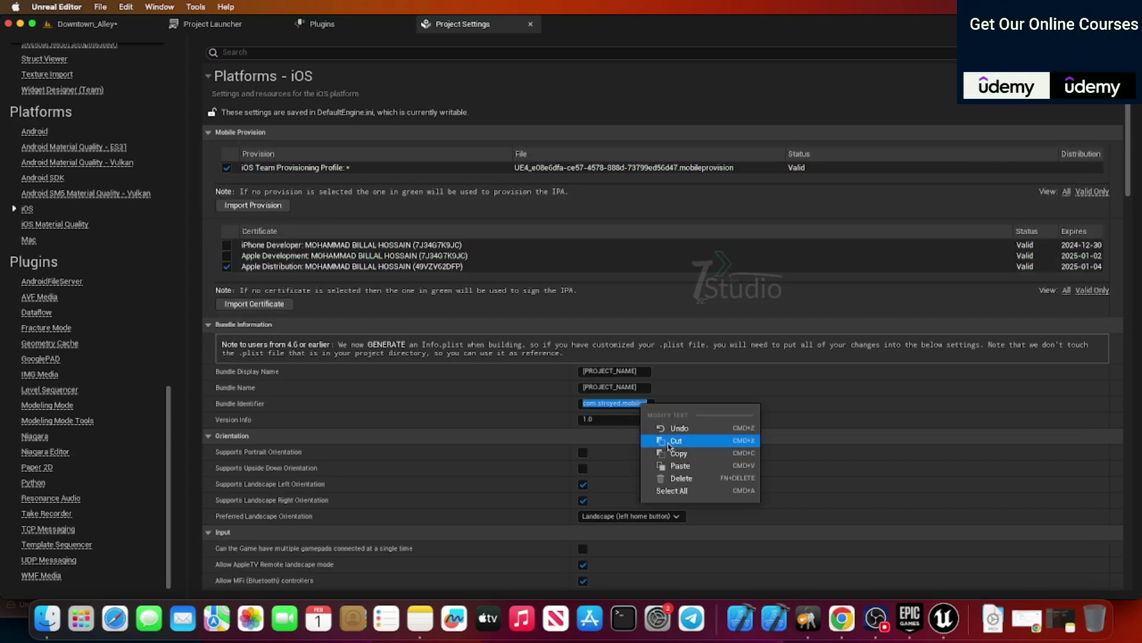
left_click(671, 440)
left_click(641, 387)
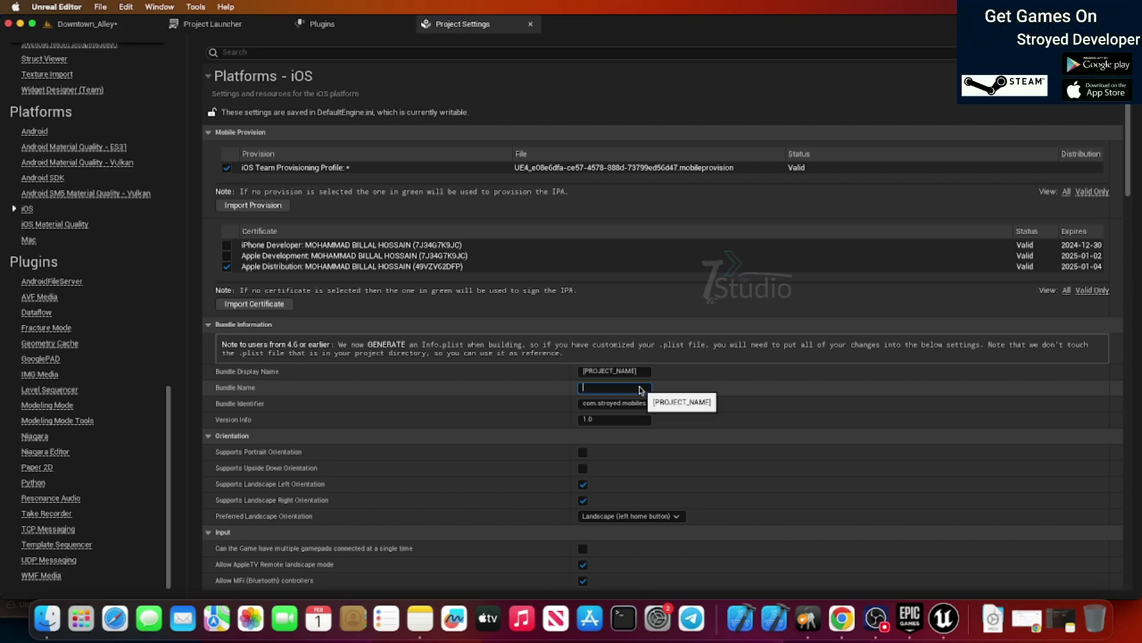
right_click(623, 391)
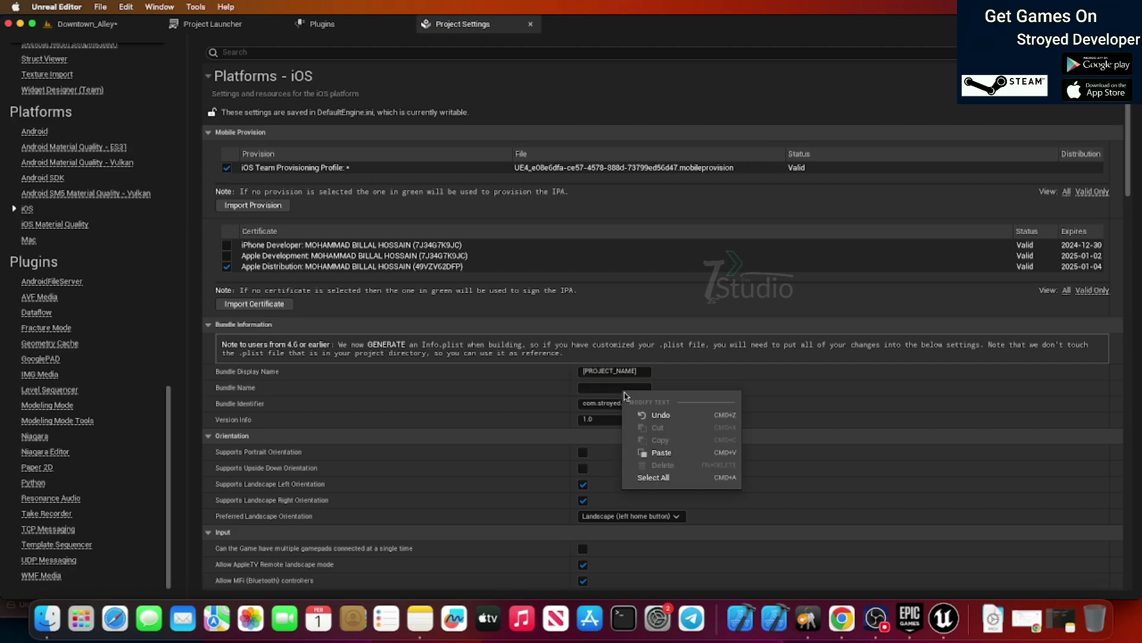
left_click(654, 454)
Set the Bundle Display Name to 'Unreal Next Gen Mobile 5'
left_click(642, 371)
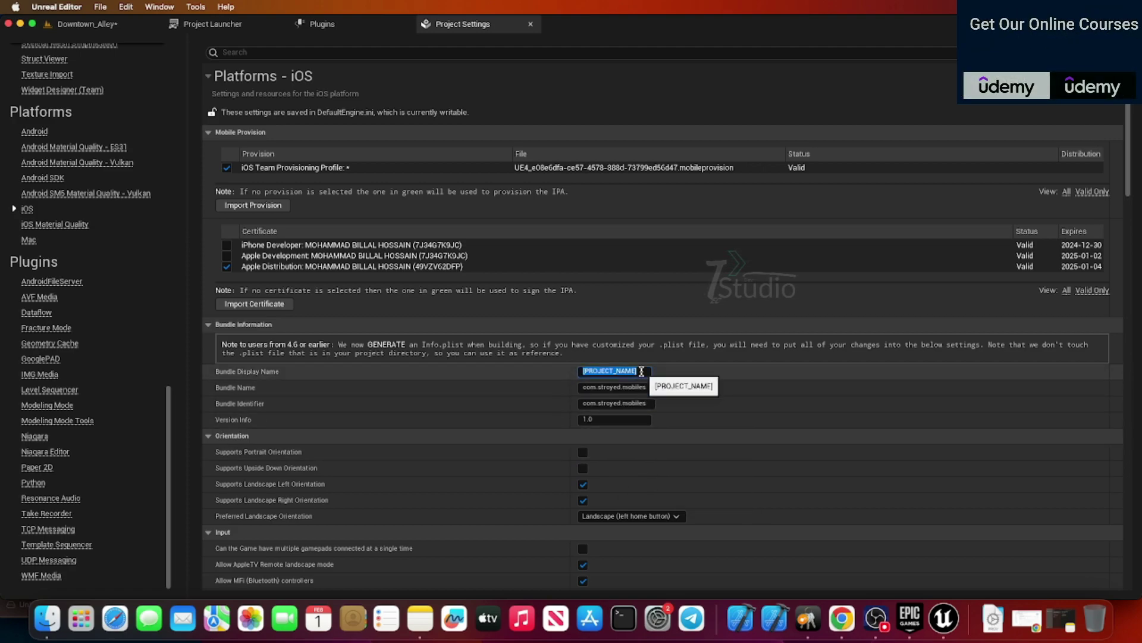
type("Unreal Ne")
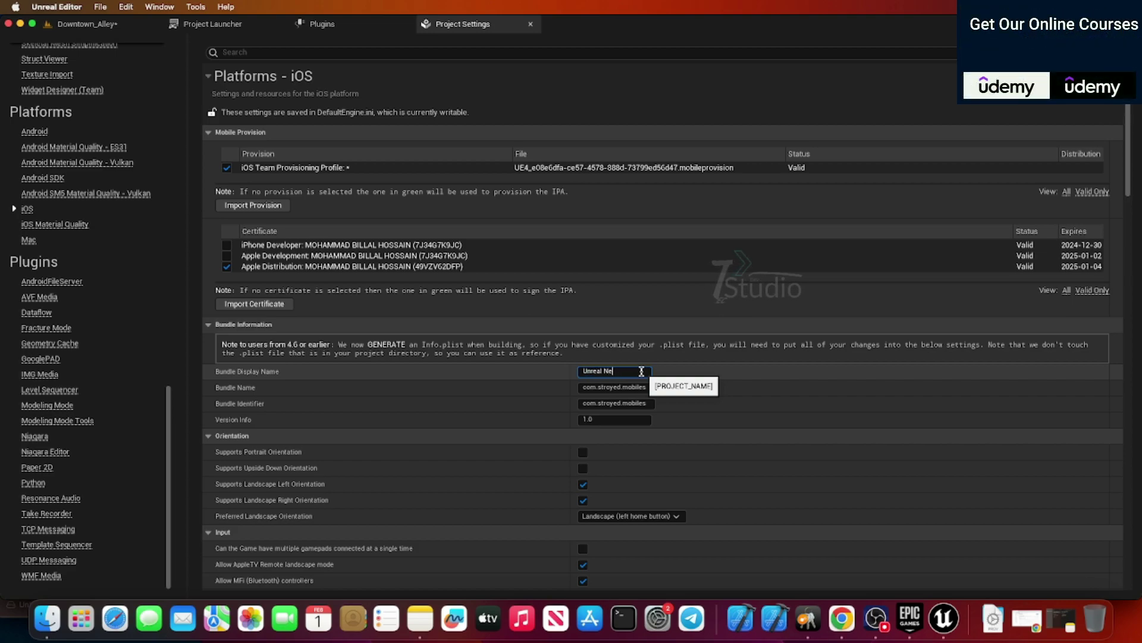
type("gt Gen")
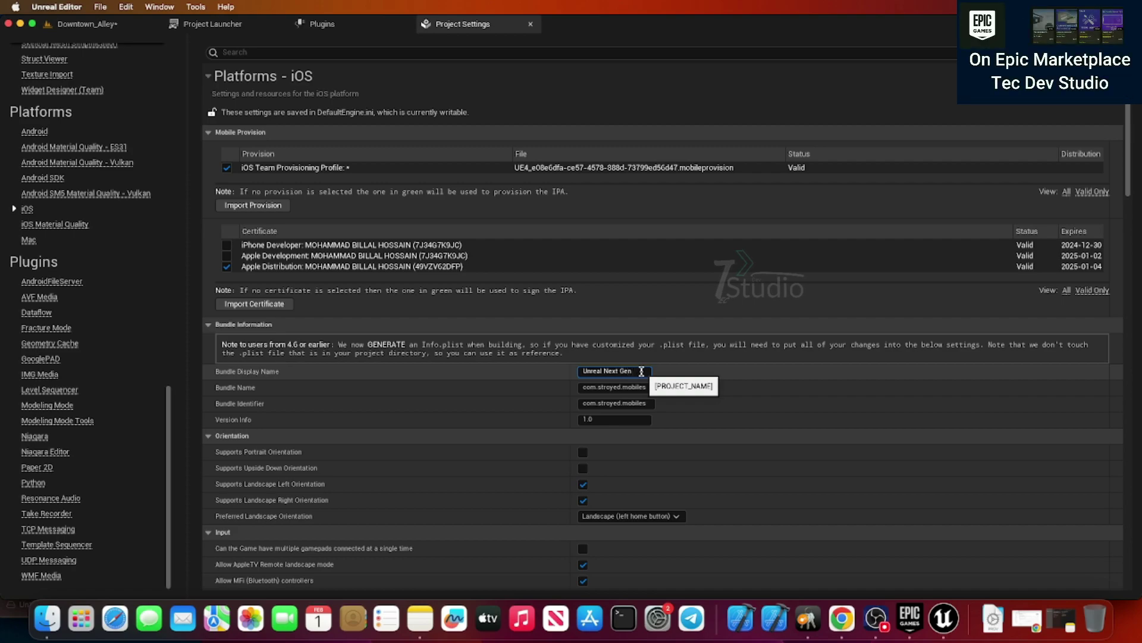
type(" Mobile 5")
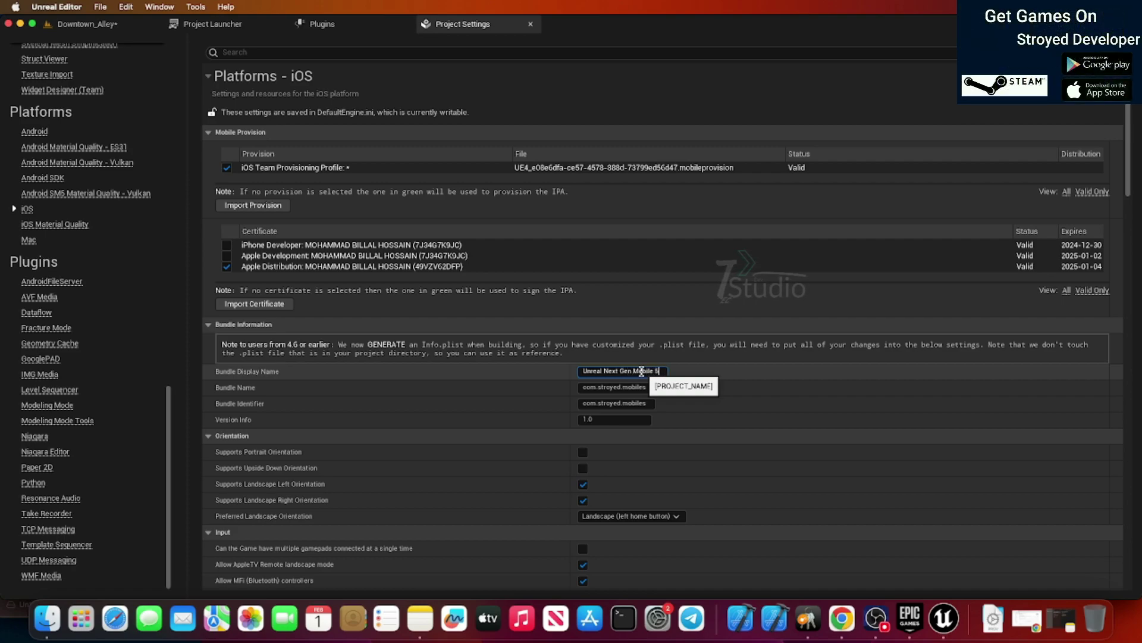
key("Return")
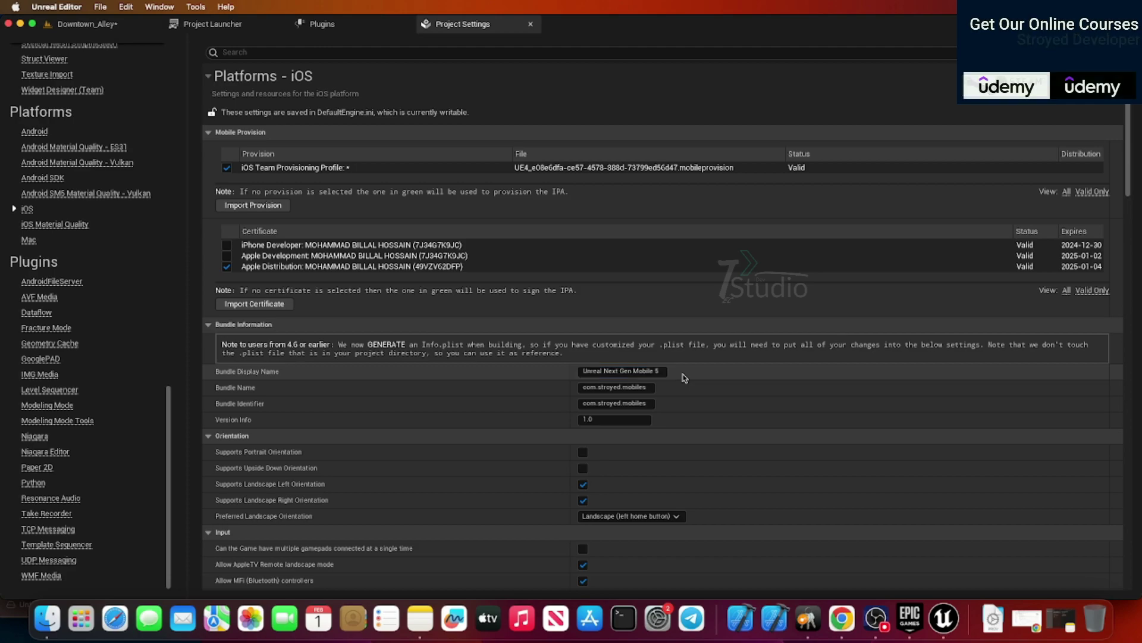
scroll(1112, 136, "down", 10)
left_click(822, 307)
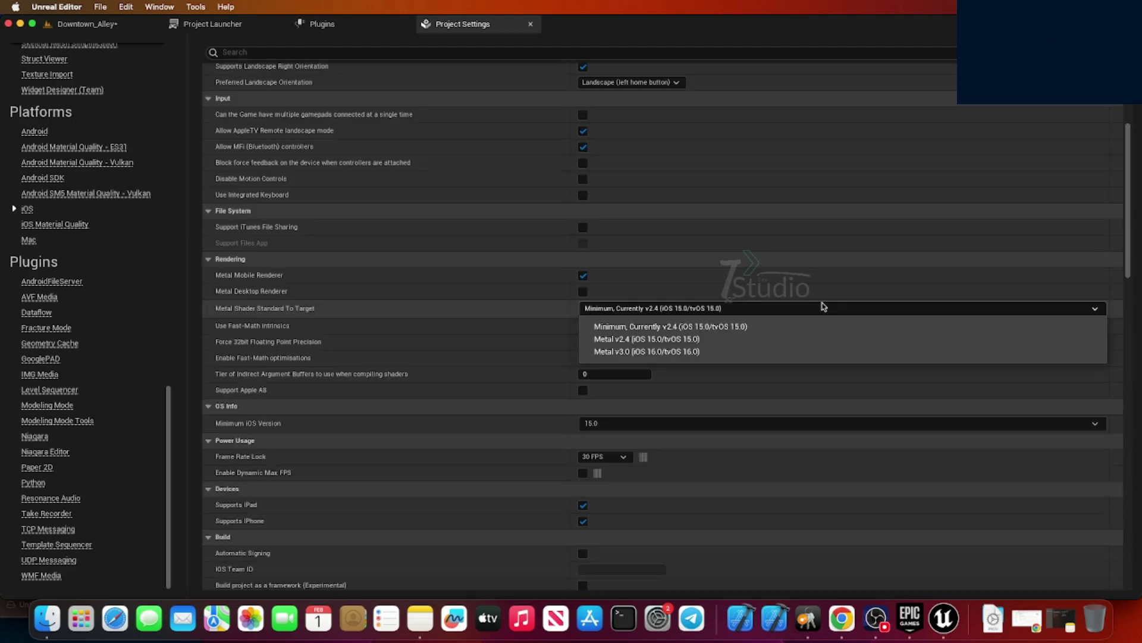
Set Metal Shader Standard to Metal v2.4 and keep Minimum iOS Version at 15.0
left_click(684, 339)
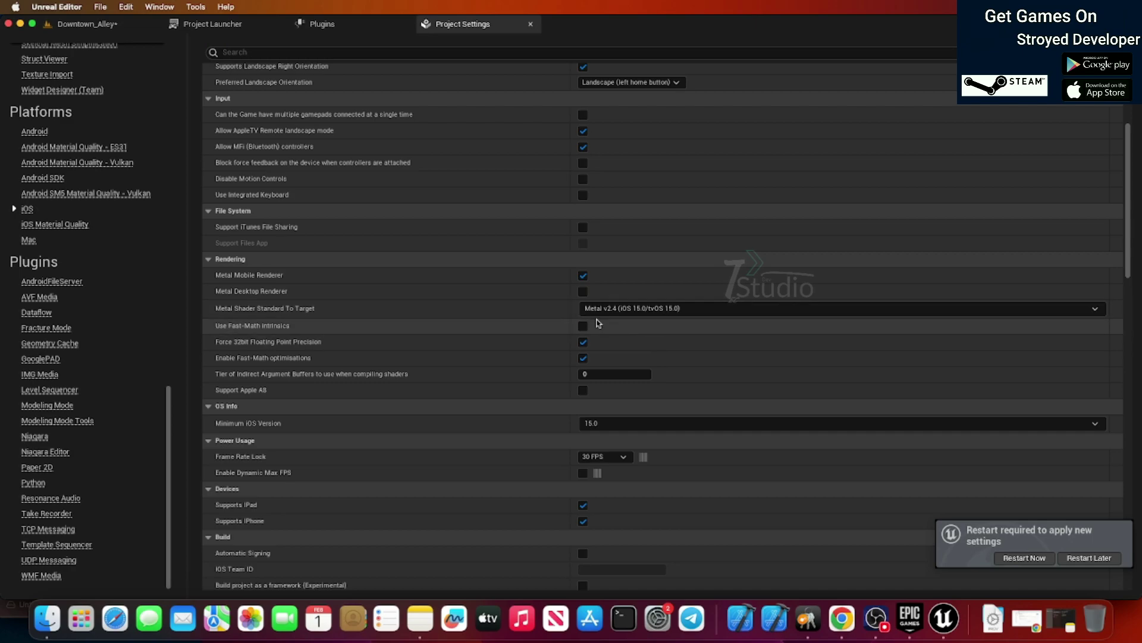
left_click(657, 426)
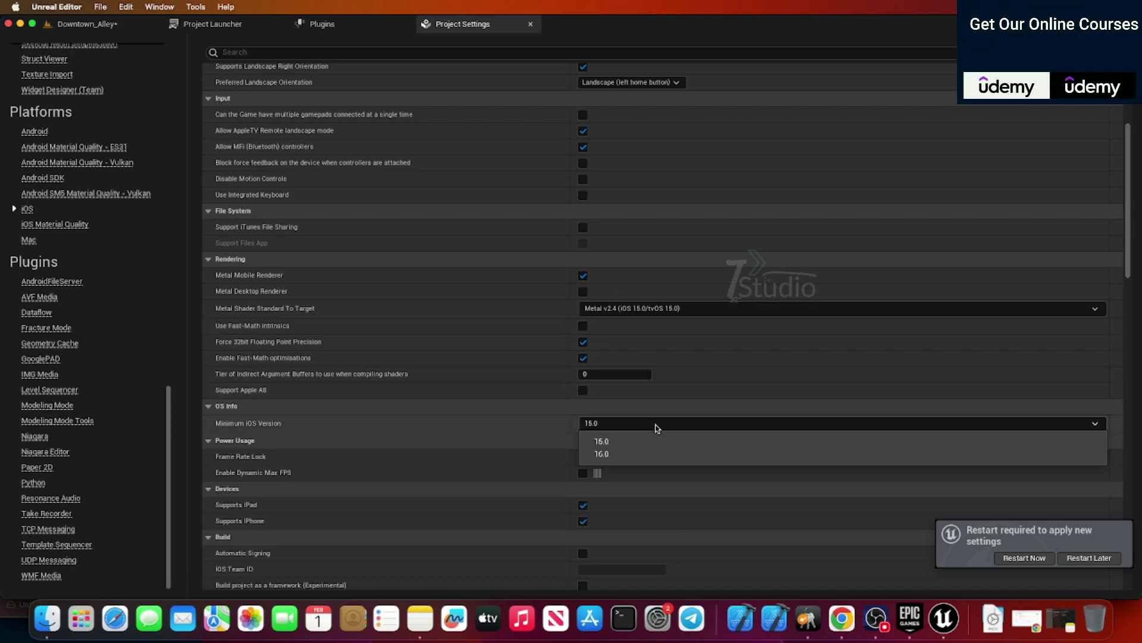
left_click(657, 426)
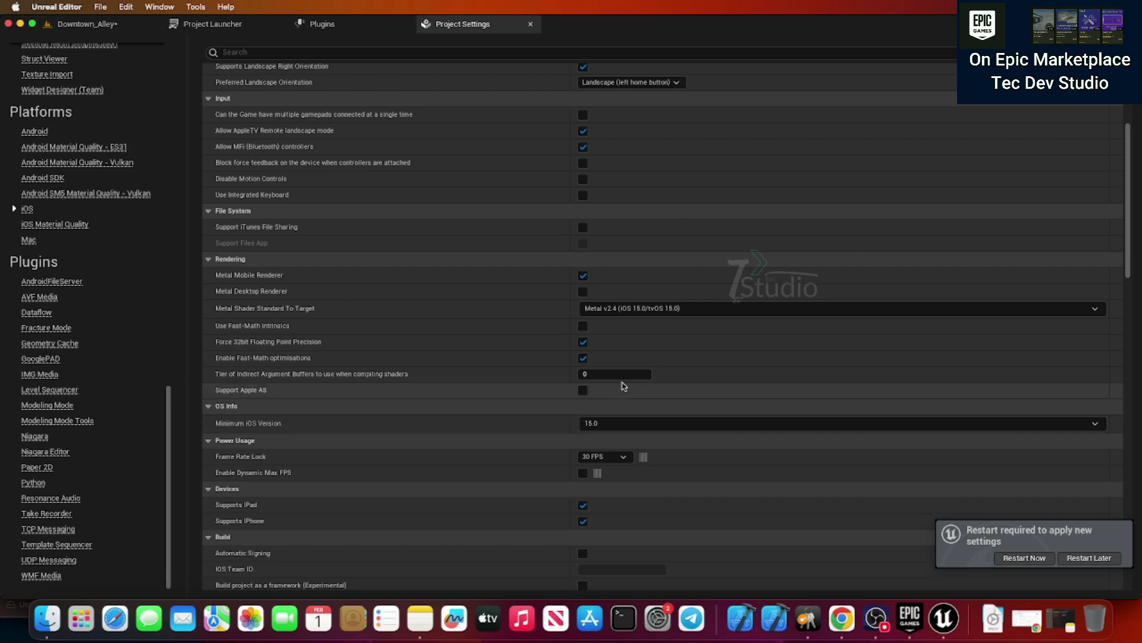
left_click(322, 24)
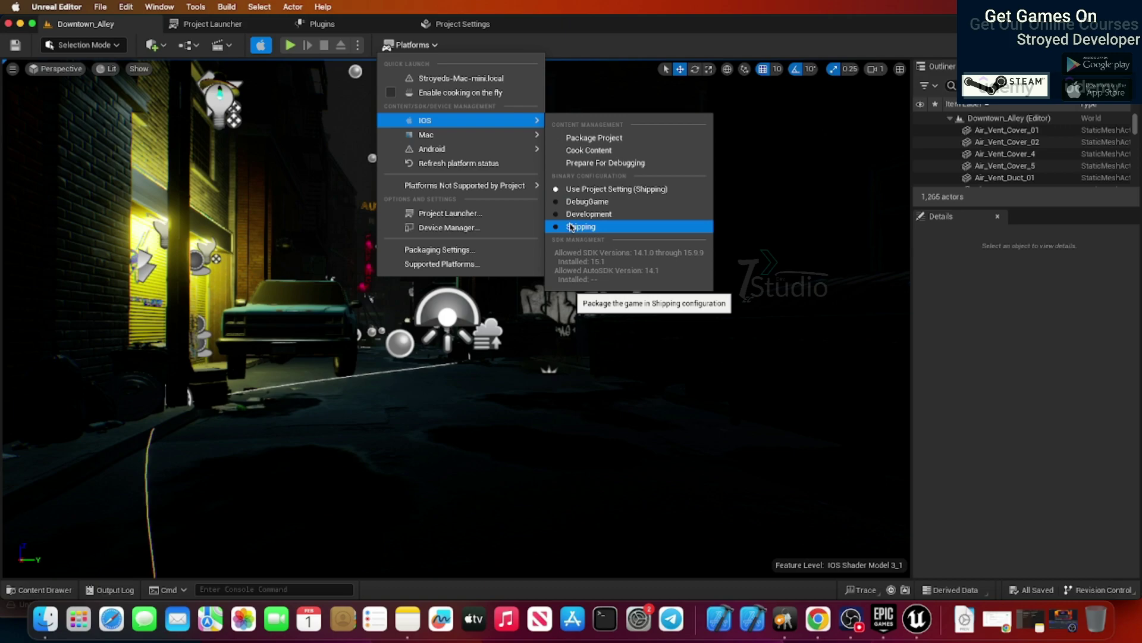
Package the project for iOS into Downloads and review the code-signing errors in the output log
left_click(594, 137)
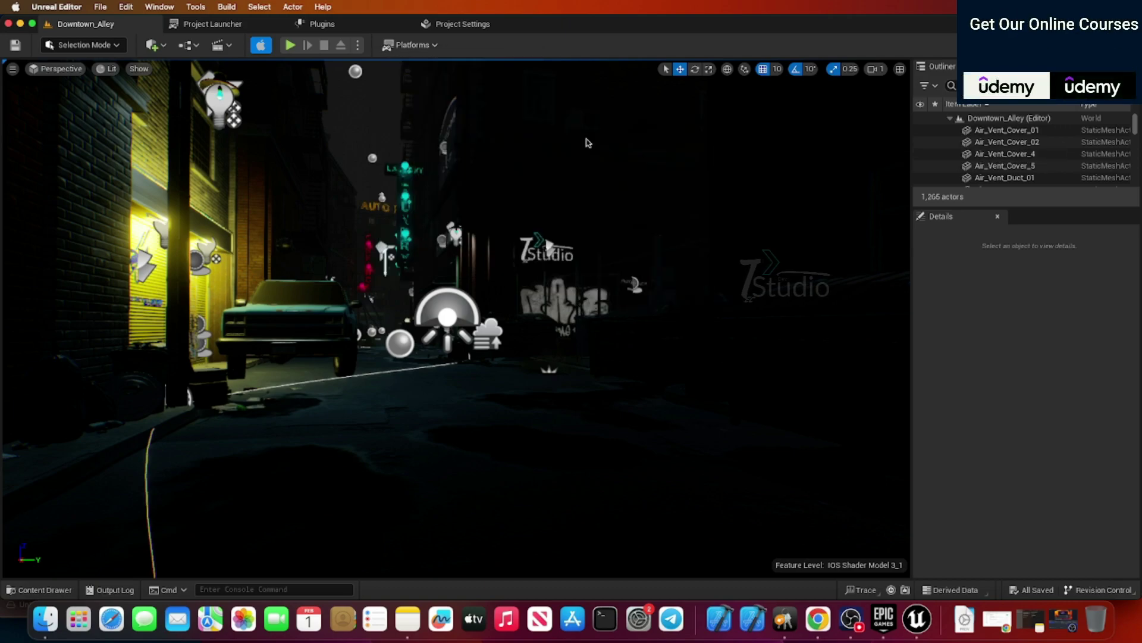
left_click(381, 189)
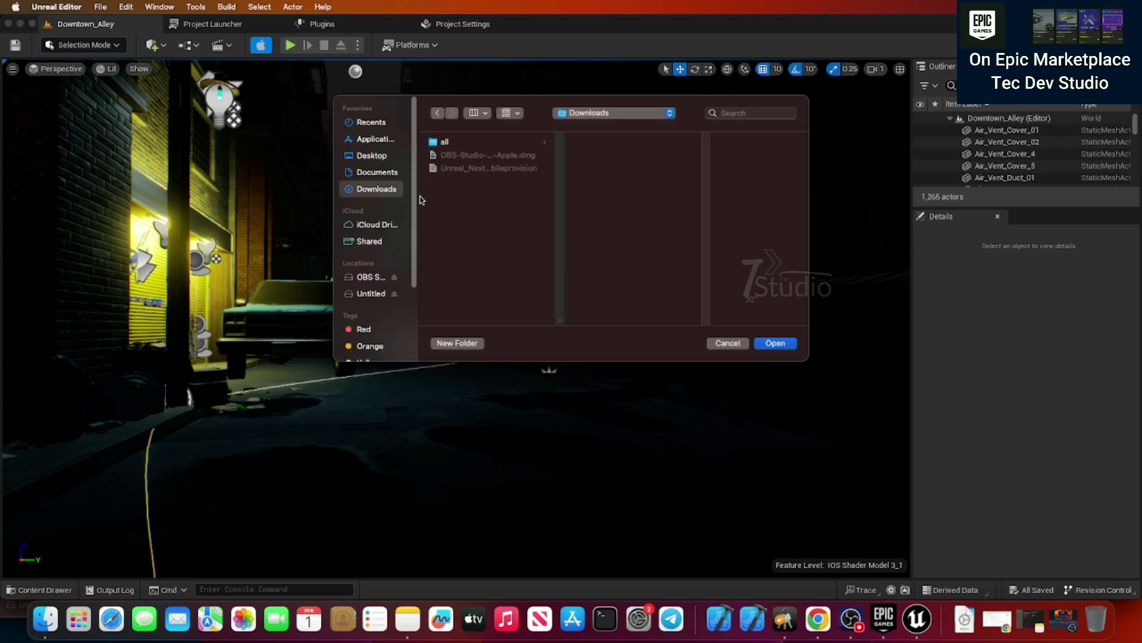
left_click(773, 344)
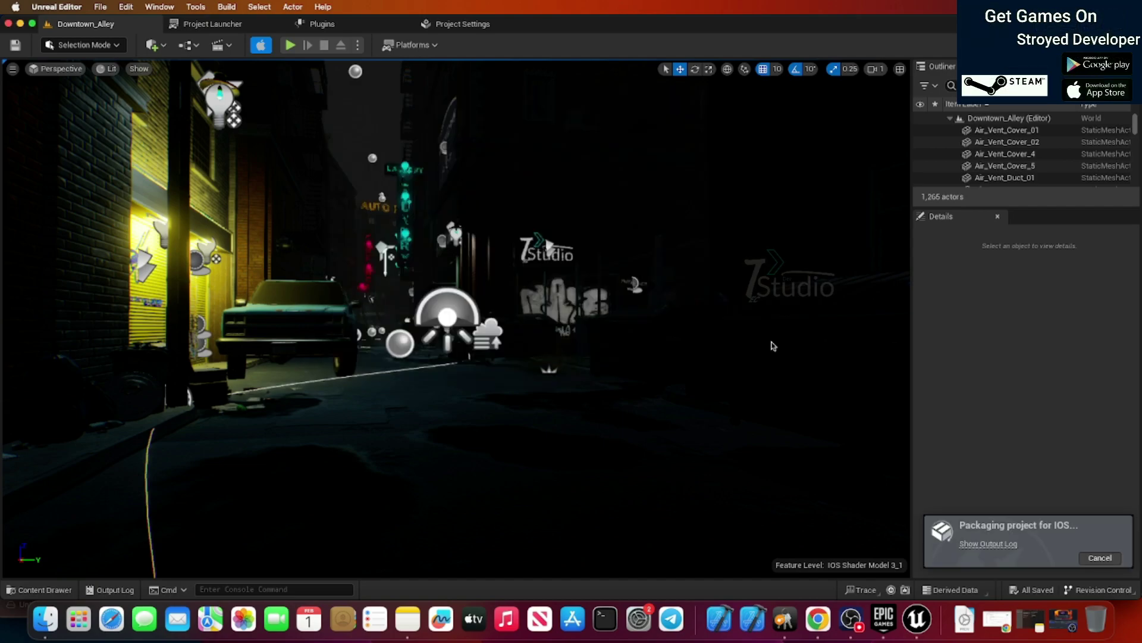
left_click(995, 550)
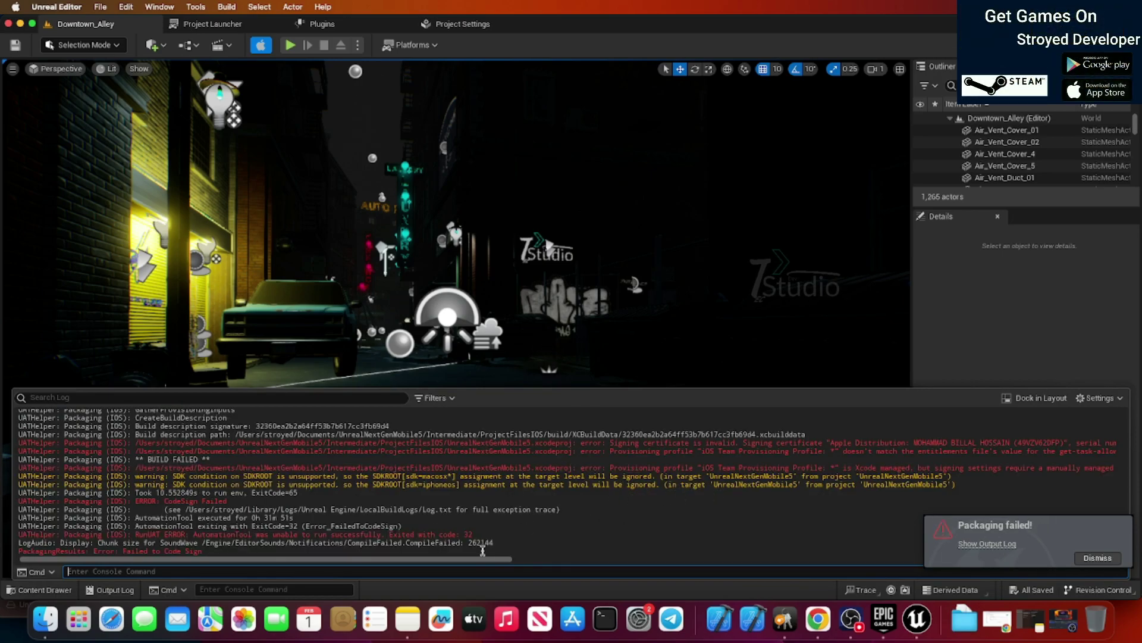
left_click_drag(467, 564, 670, 563)
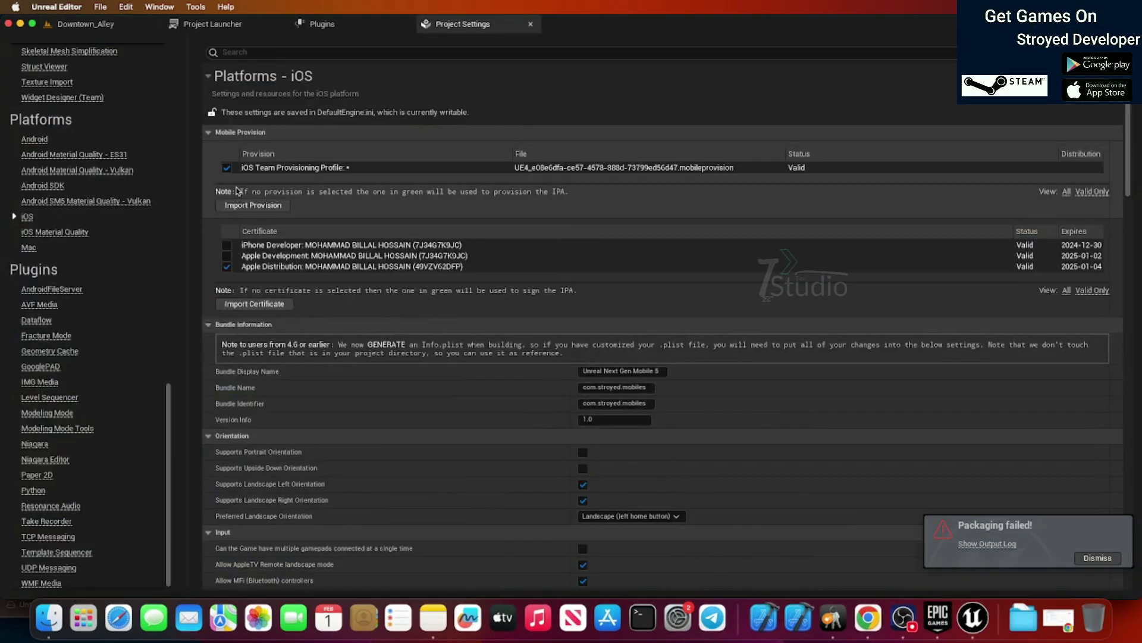
Import the Unreal_Next_Gen_Mobile_5 provisioning profile from Documents
left_click(260, 206)
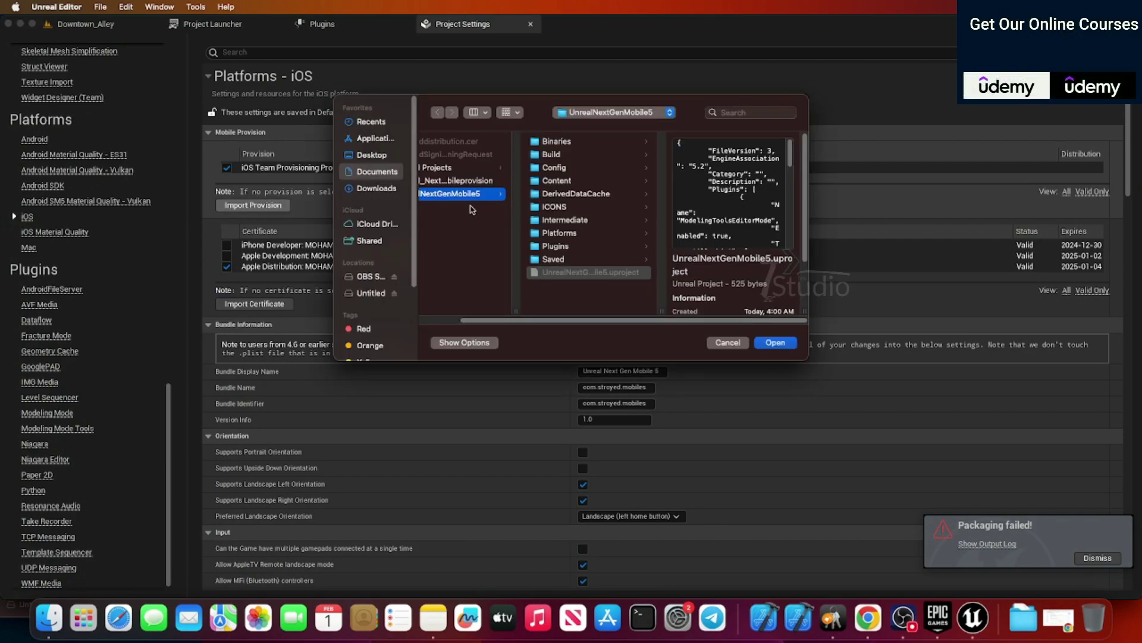
left_click(398, 174)
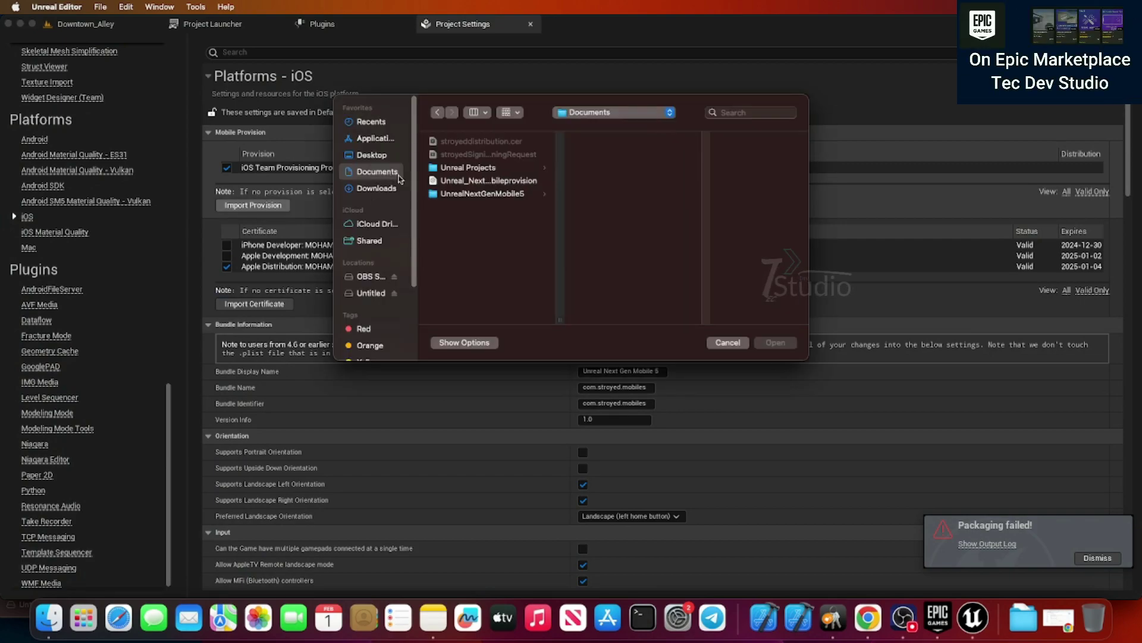
left_click(511, 181)
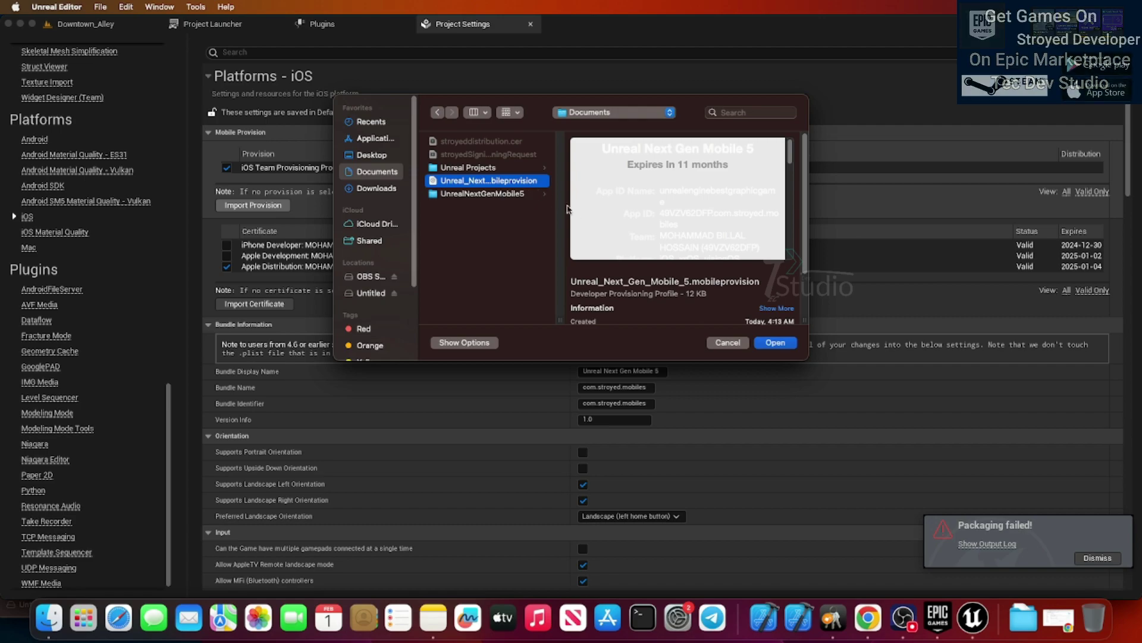
left_click(769, 344)
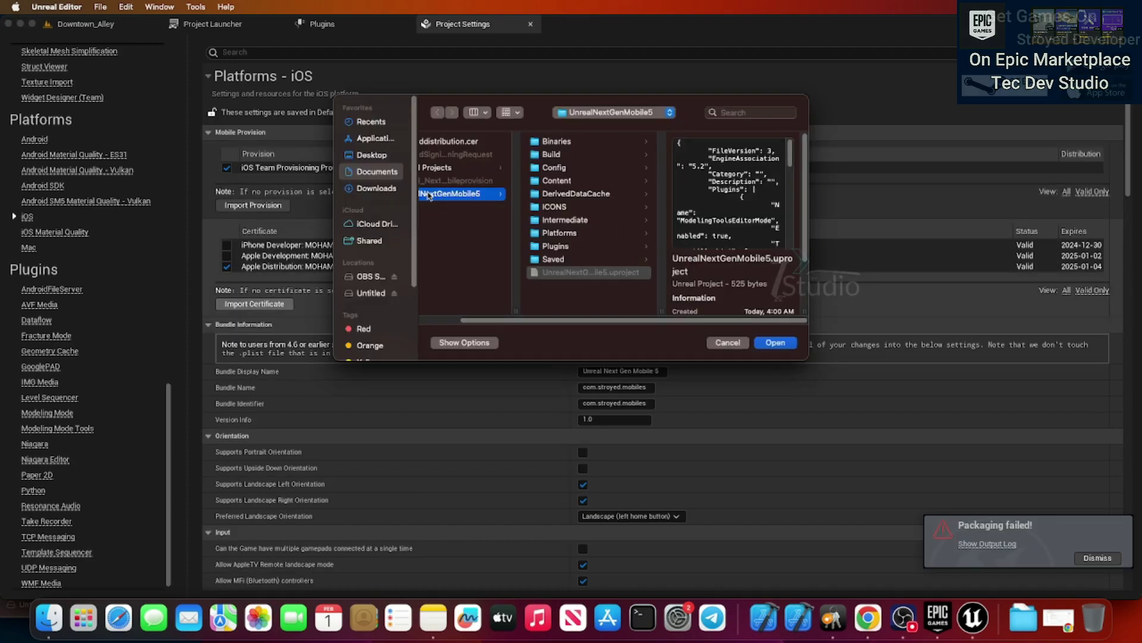
Import the stroyeddistribution.cer distribution certificate from Documents
left_click(382, 173)
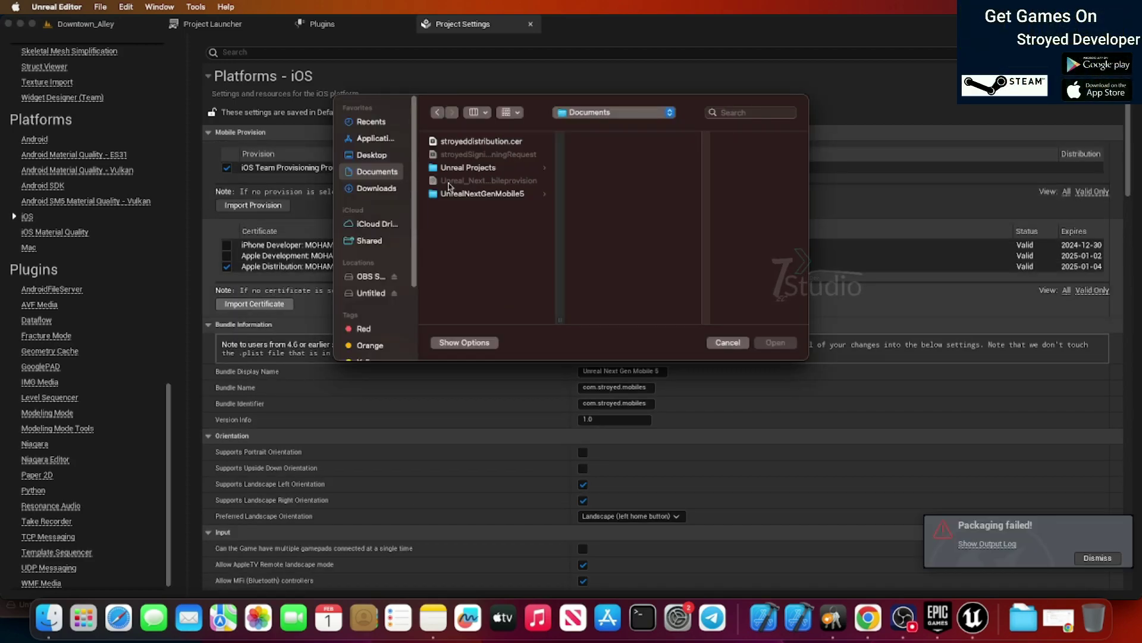
left_click(493, 142)
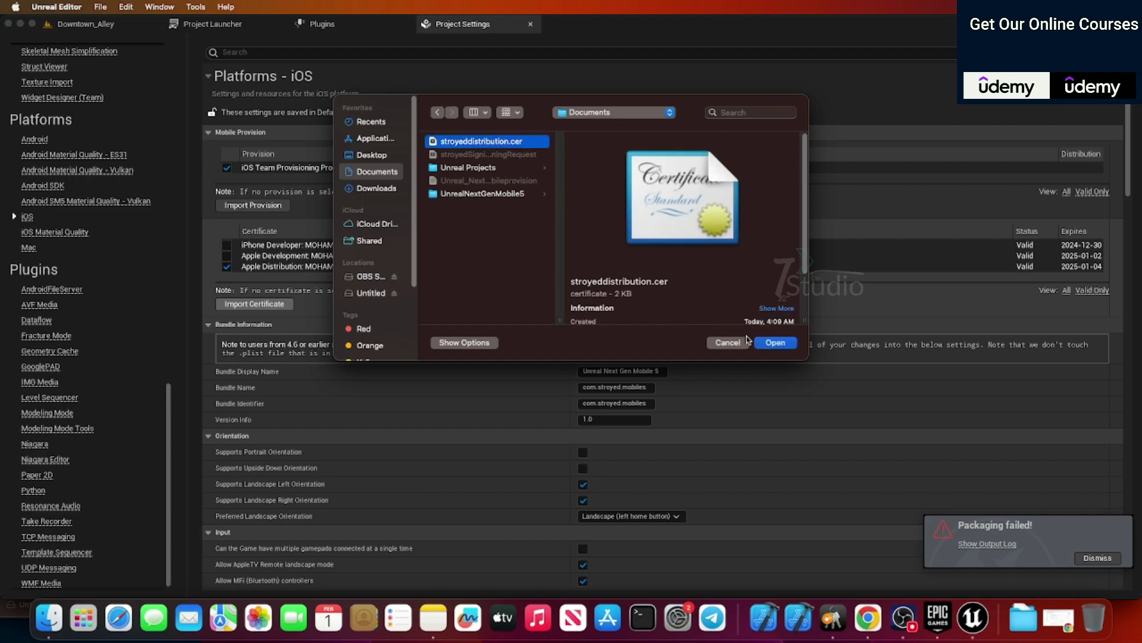
left_click(773, 342)
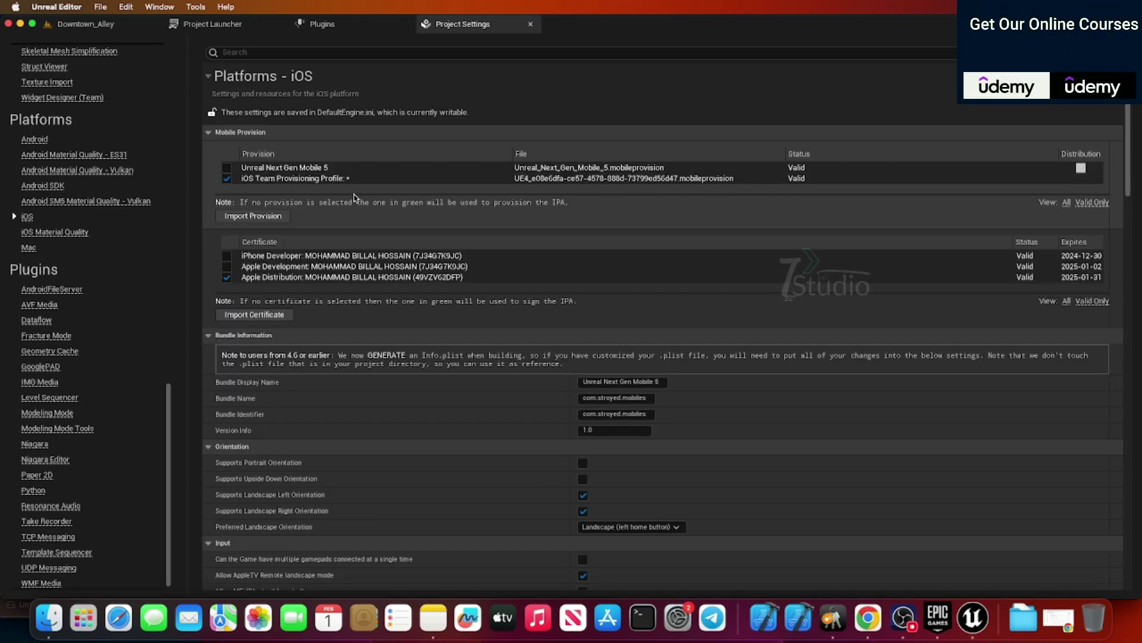
Use the Unreal Next Gen Mobile 5 provision and allow codesigning with the keychain password
left_click(227, 169)
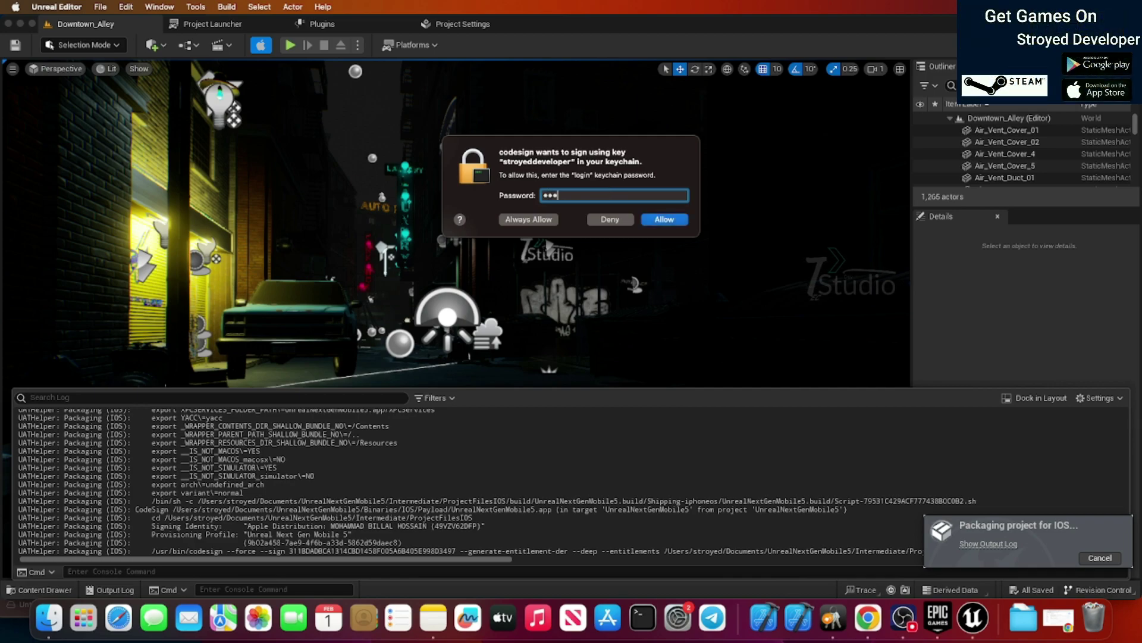
type("••")
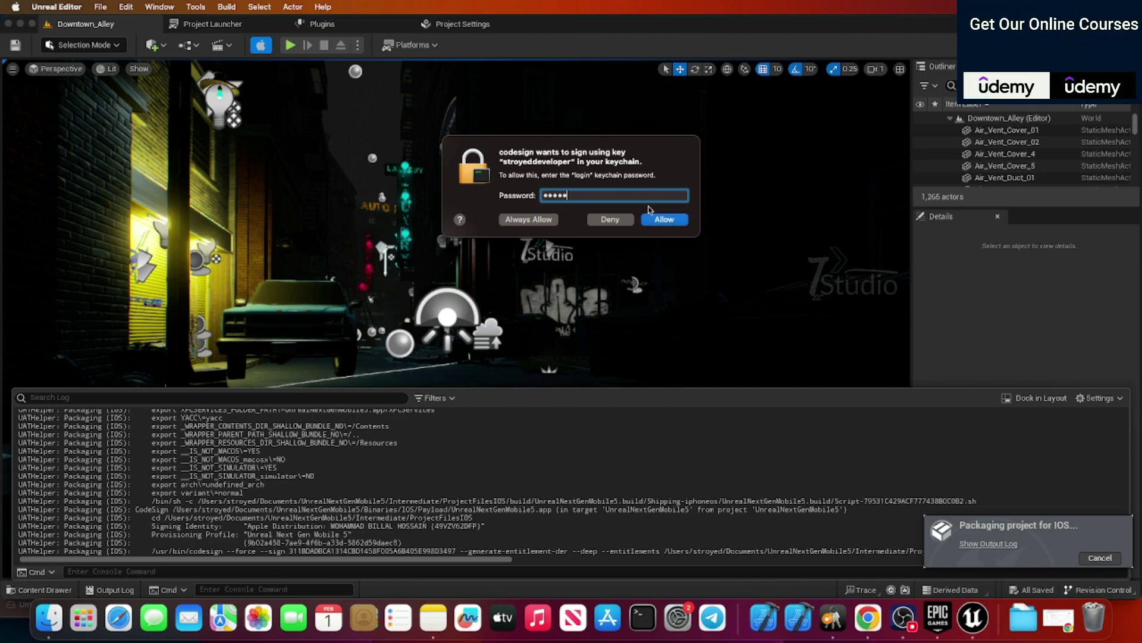
left_click(666, 221)
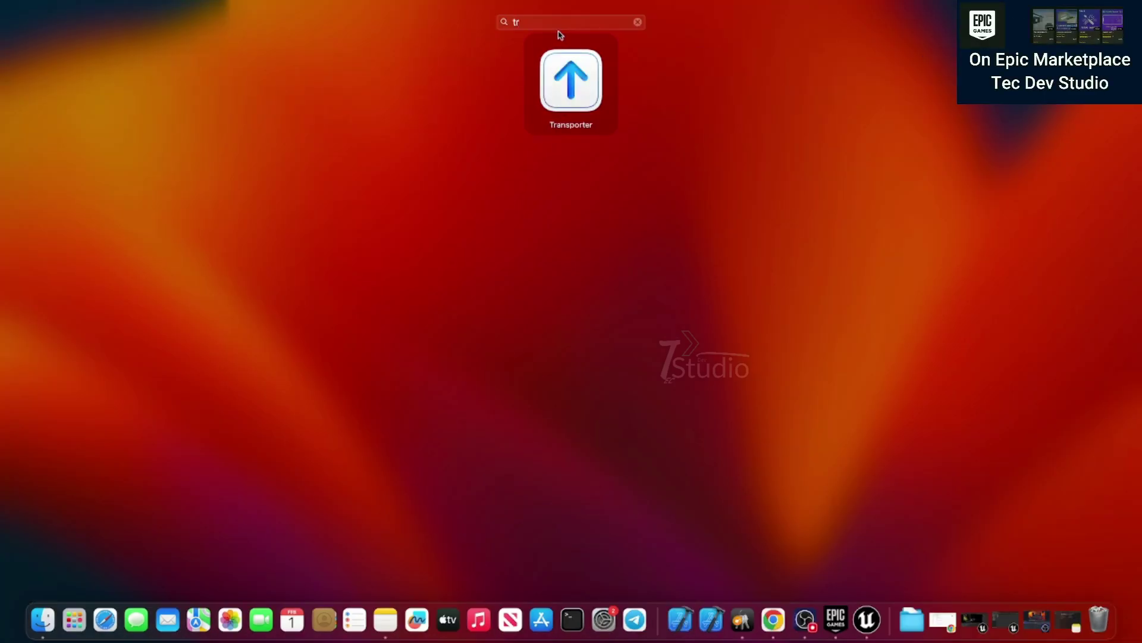
left_click(562, 72)
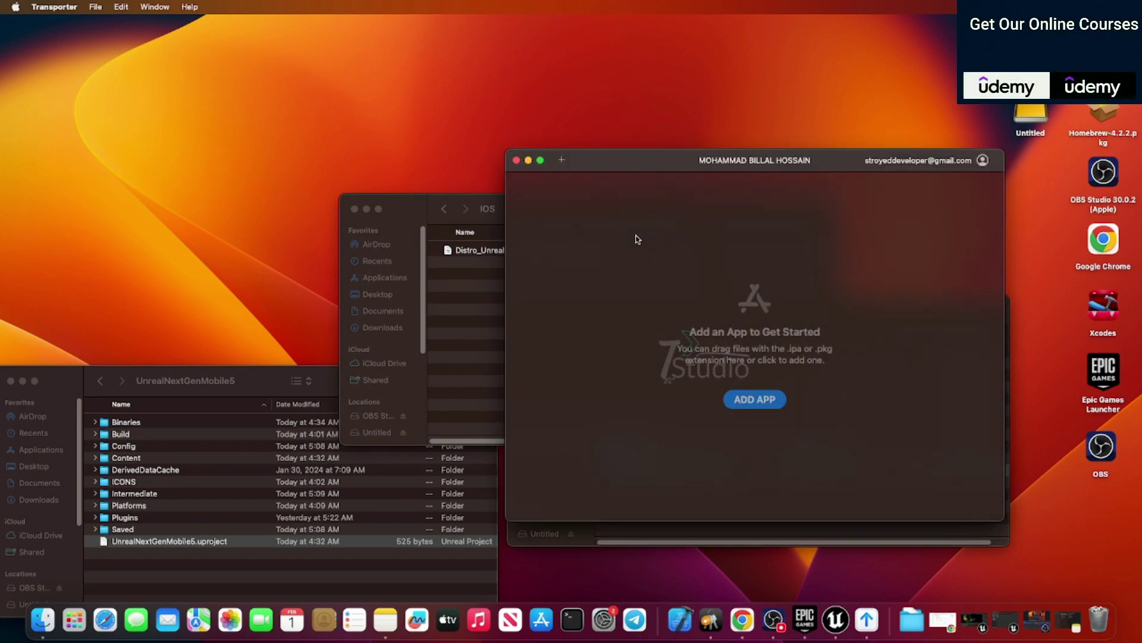
Add Distro_UnrealNextGenMobile5-IOS-Shipping.ipa from Downloads > IOS to Transporter
left_click(751, 397)
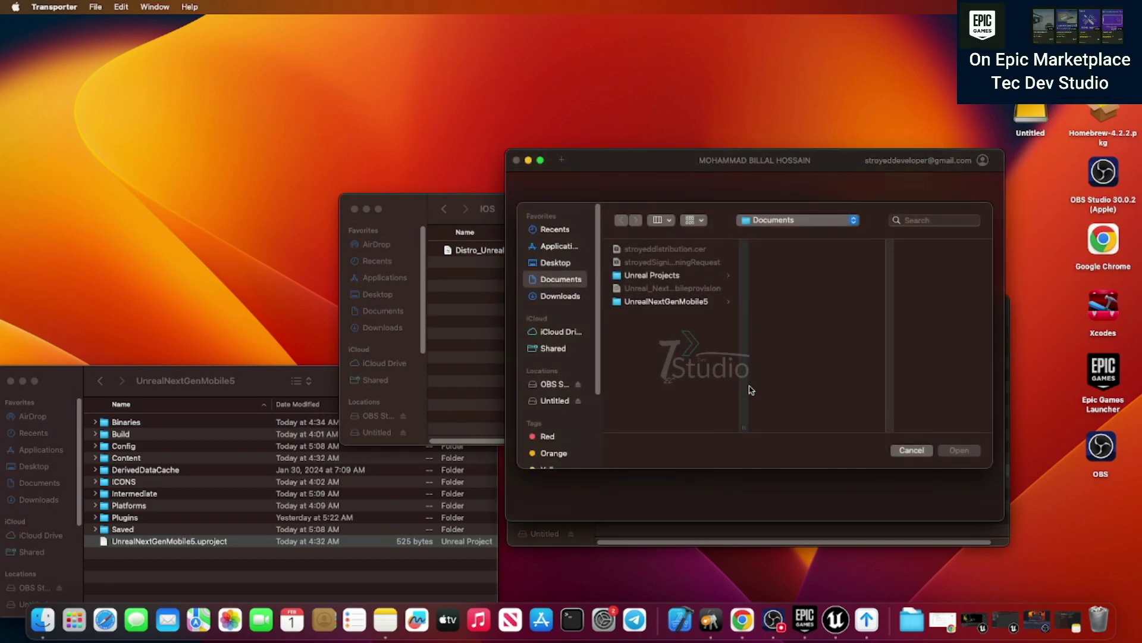
left_click(561, 297)
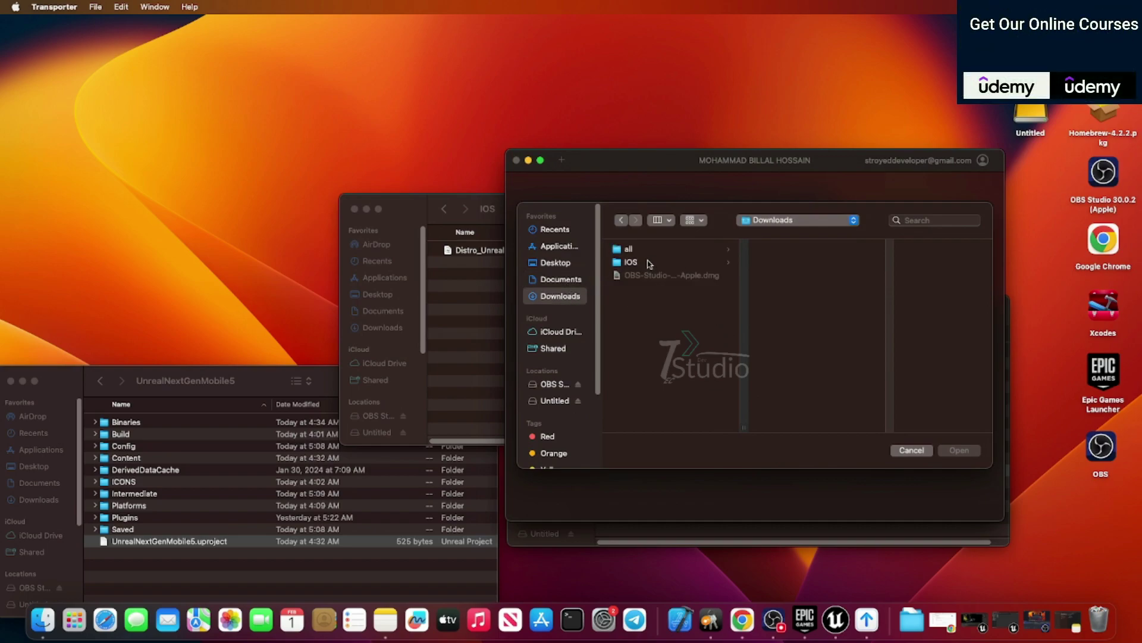
left_click(793, 250)
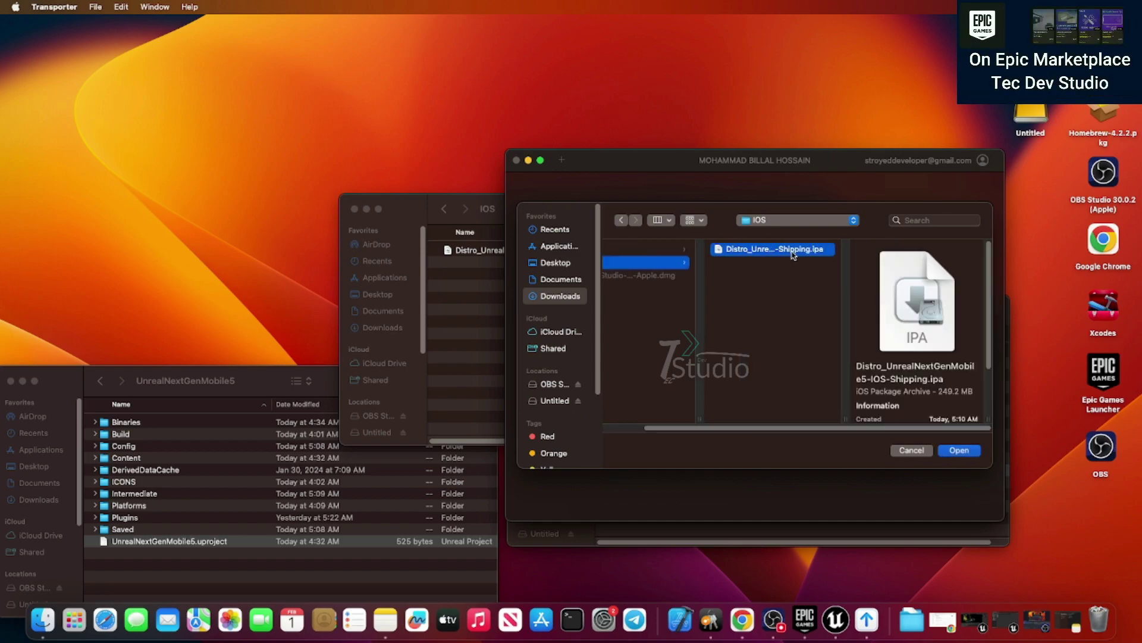
left_click(957, 450)
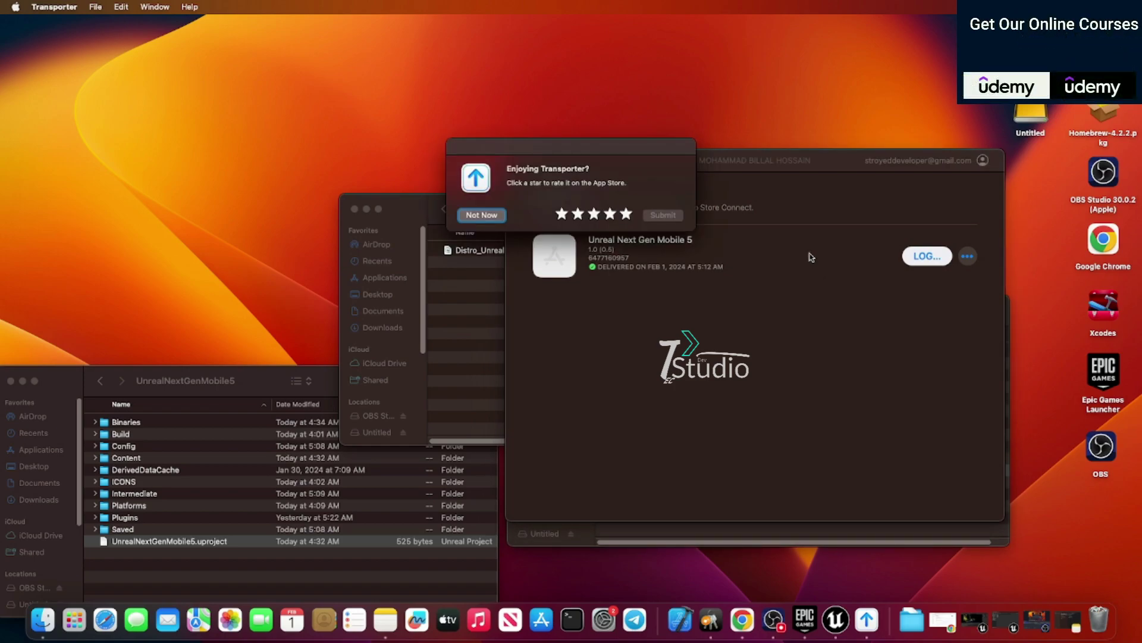
Submit a five-star Transporter rating and dismiss the thank-you message
left_click(626, 214)
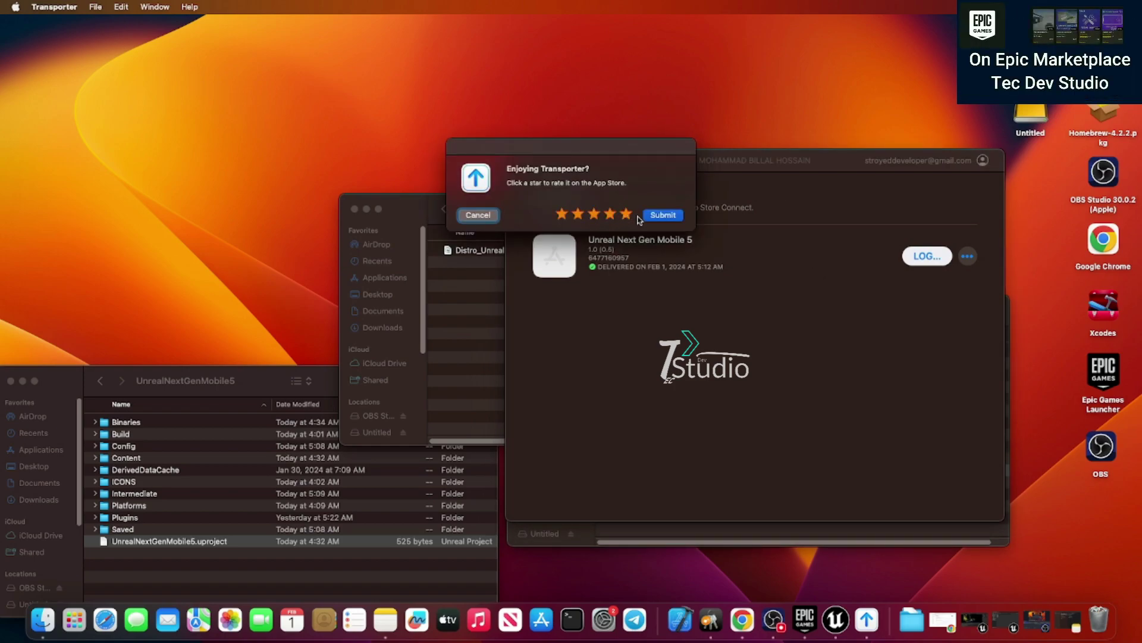
left_click(663, 214)
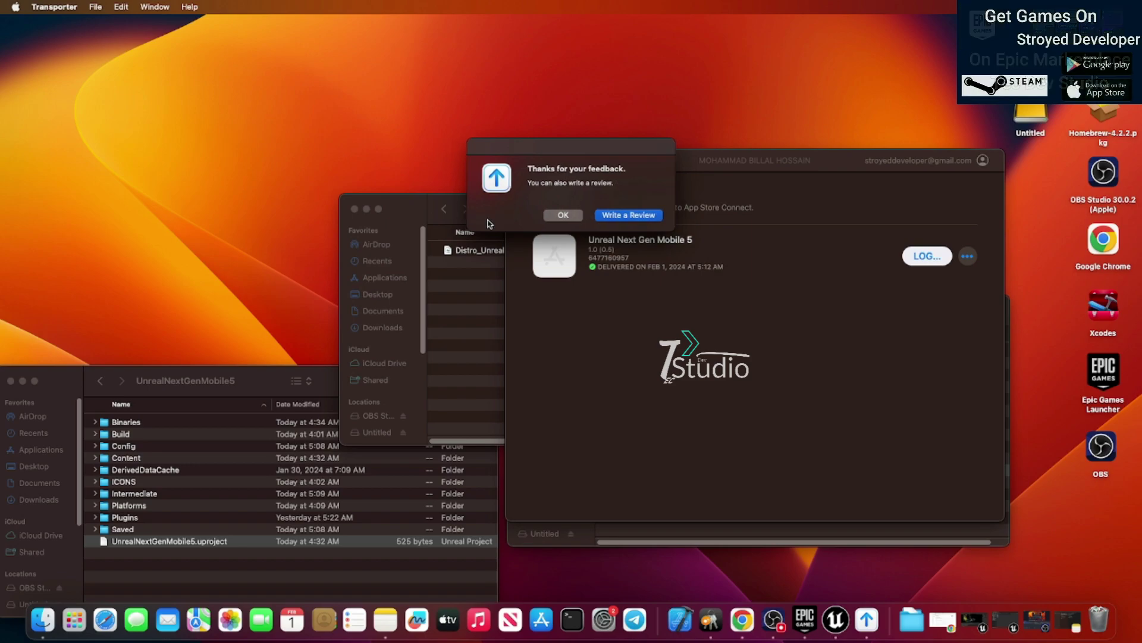
left_click(565, 216)
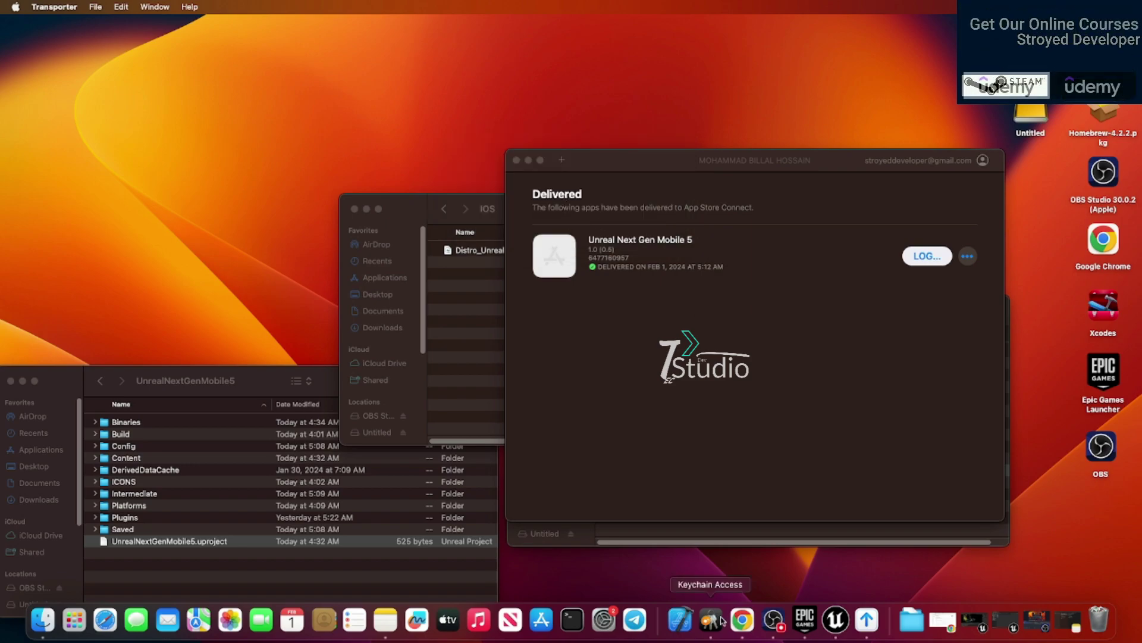
left_click(742, 620)
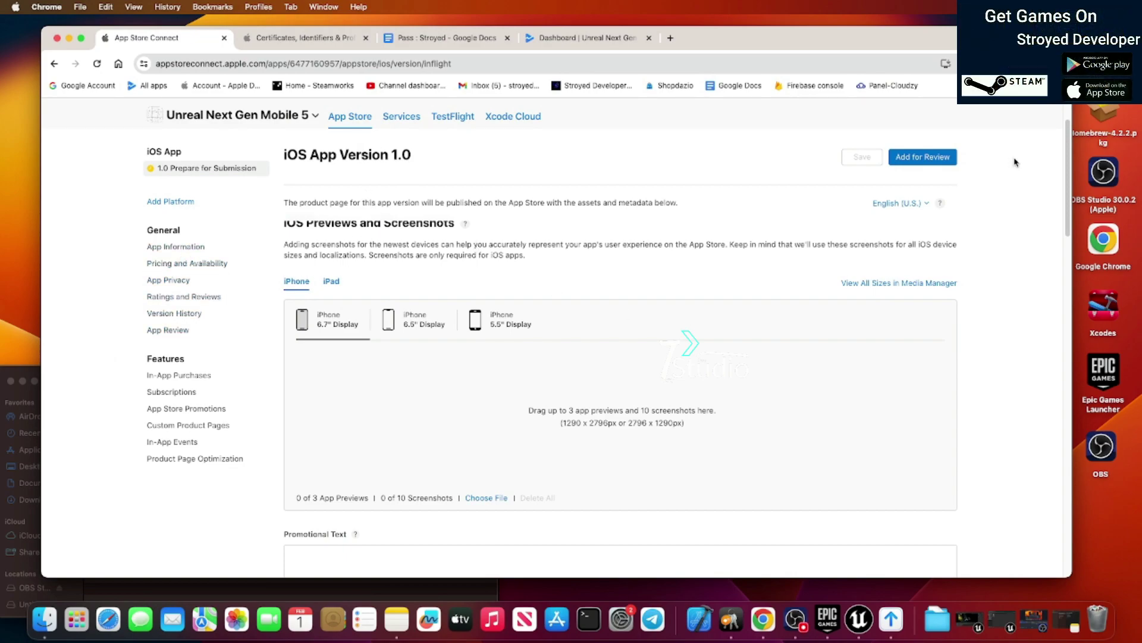
Reload the App Store Connect page to check for the uploaded build
scroll(1057, 179, "down", 10)
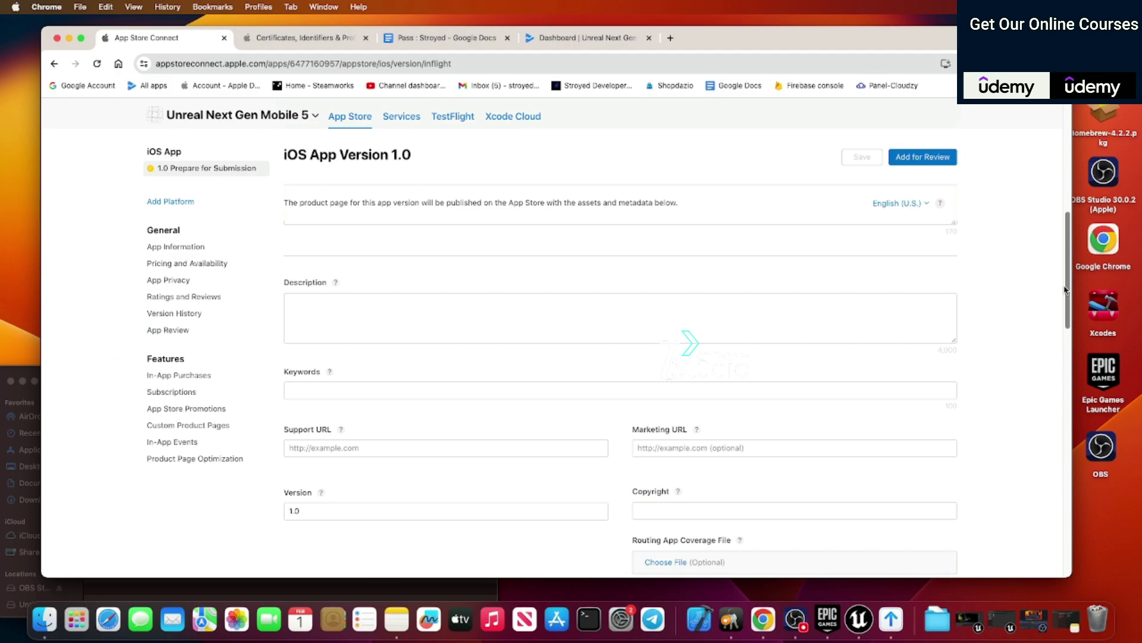
left_click_drag(1062, 321, 1048, 408)
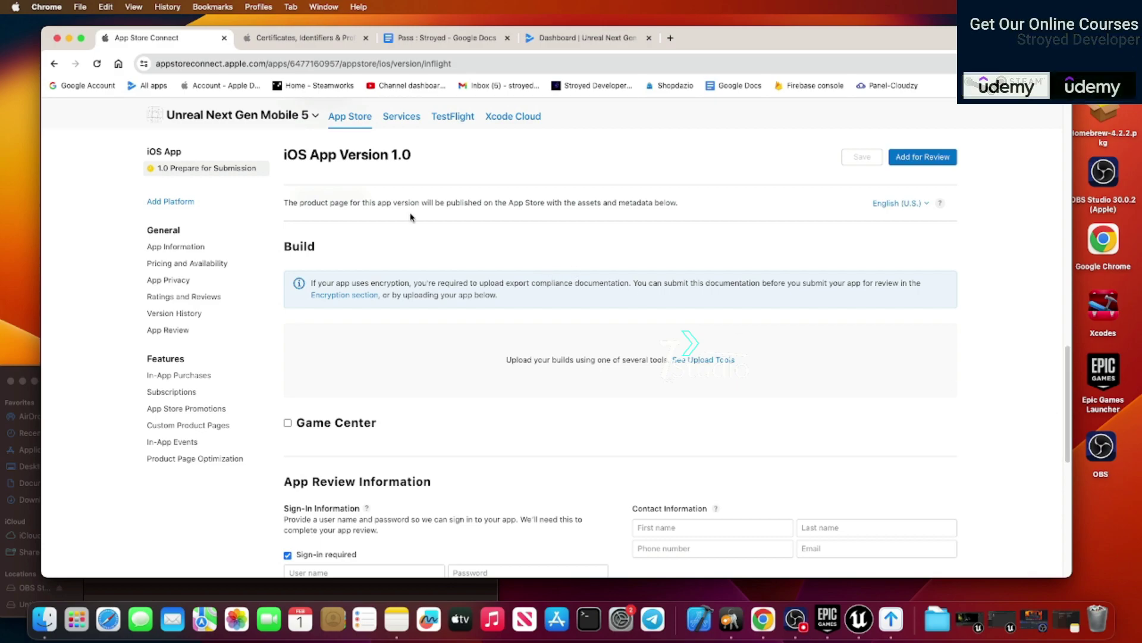
left_click(97, 63)
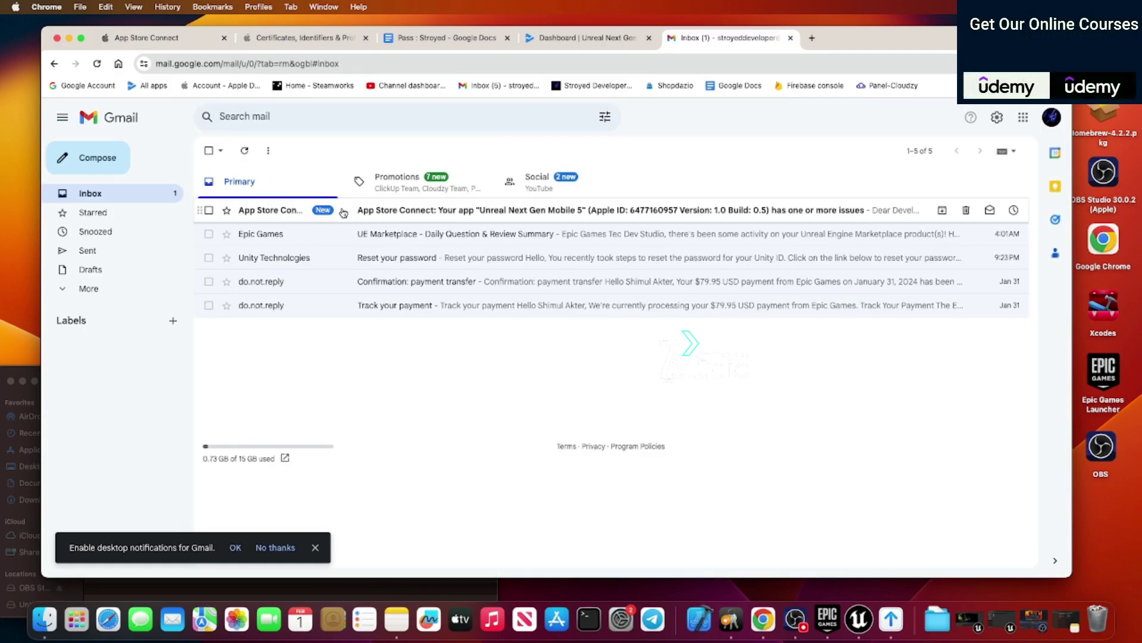
Copy NSCameraUsageDescription from the issue email and set iOS Version Info to 2.0
left_click(499, 209)
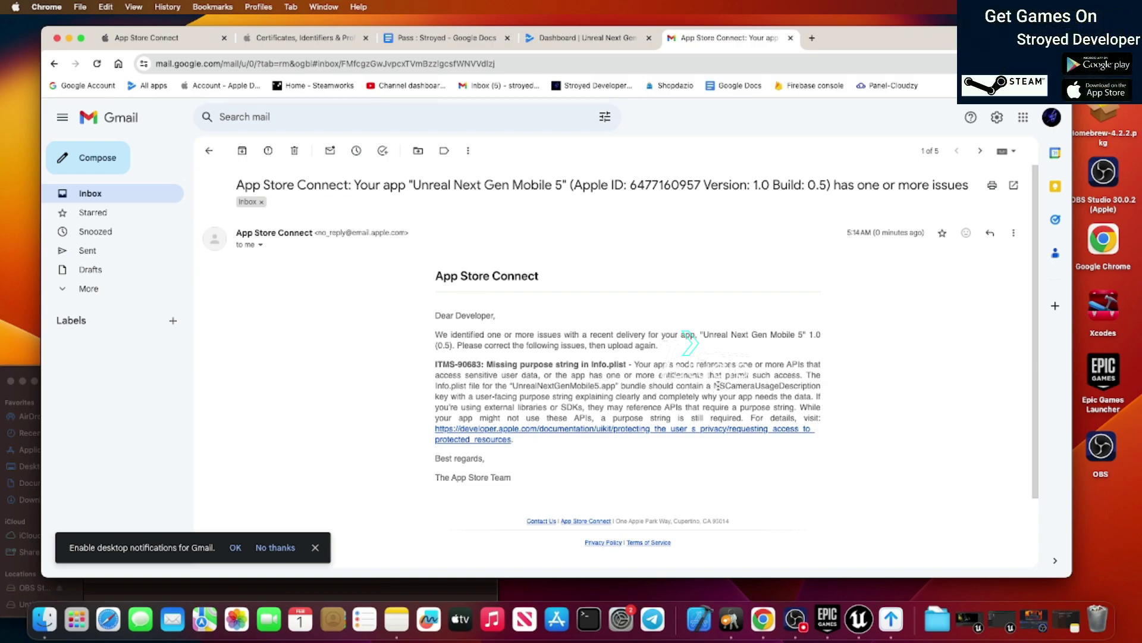
left_click_drag(751, 386, 820, 385)
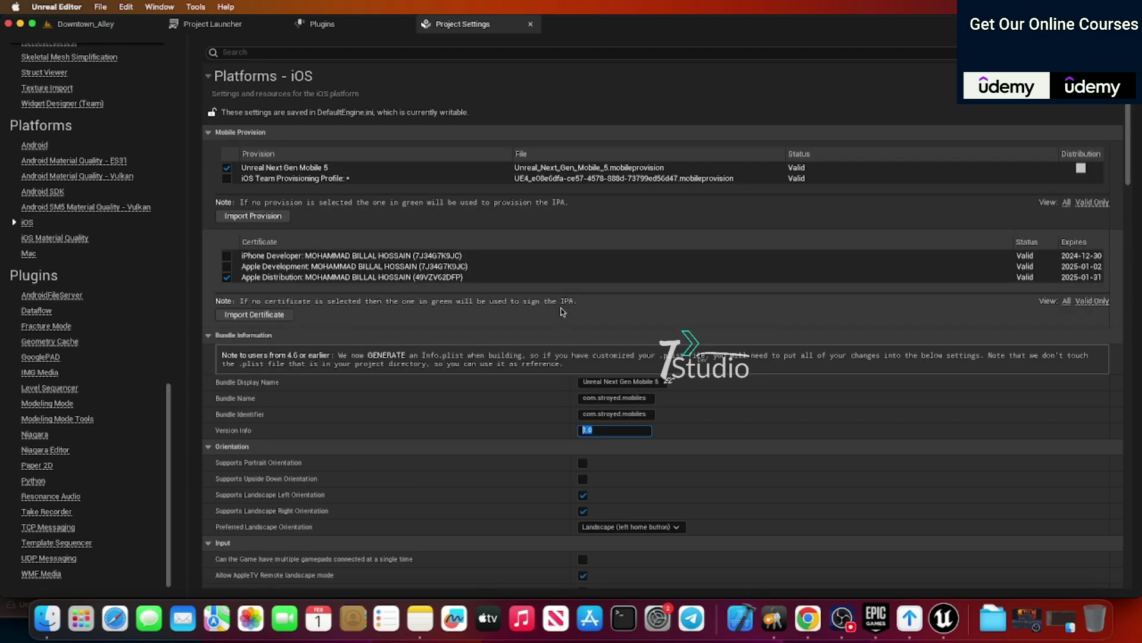
type("2.0")
key("Return")
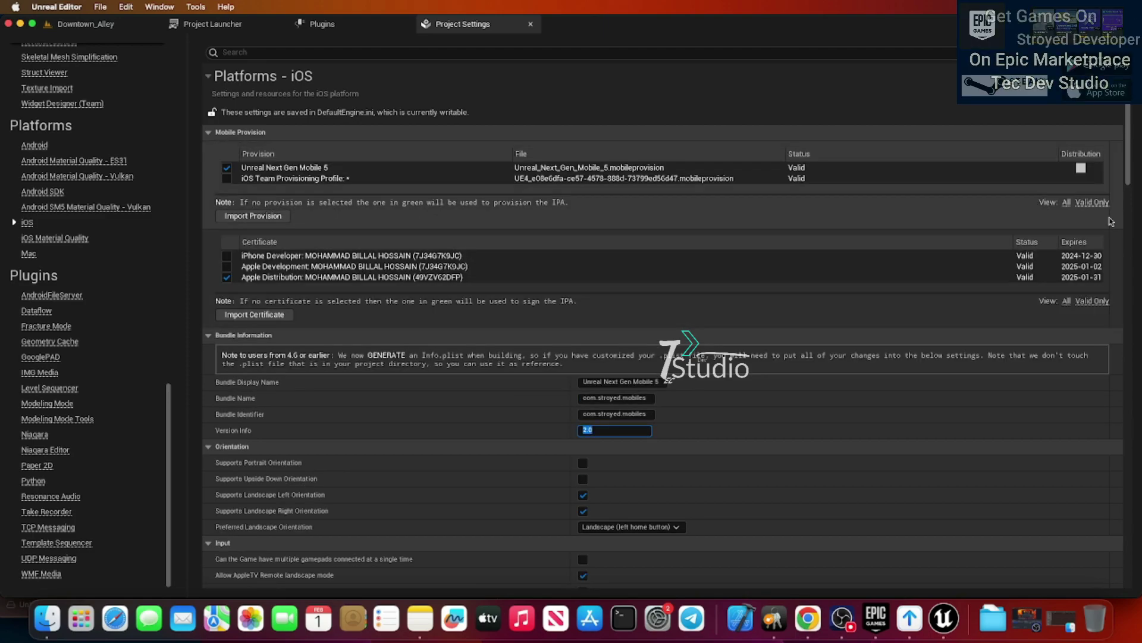
Scroll down the page to check the delivered version 2.0 build
left_click_drag(1129, 156, 1126, 226)
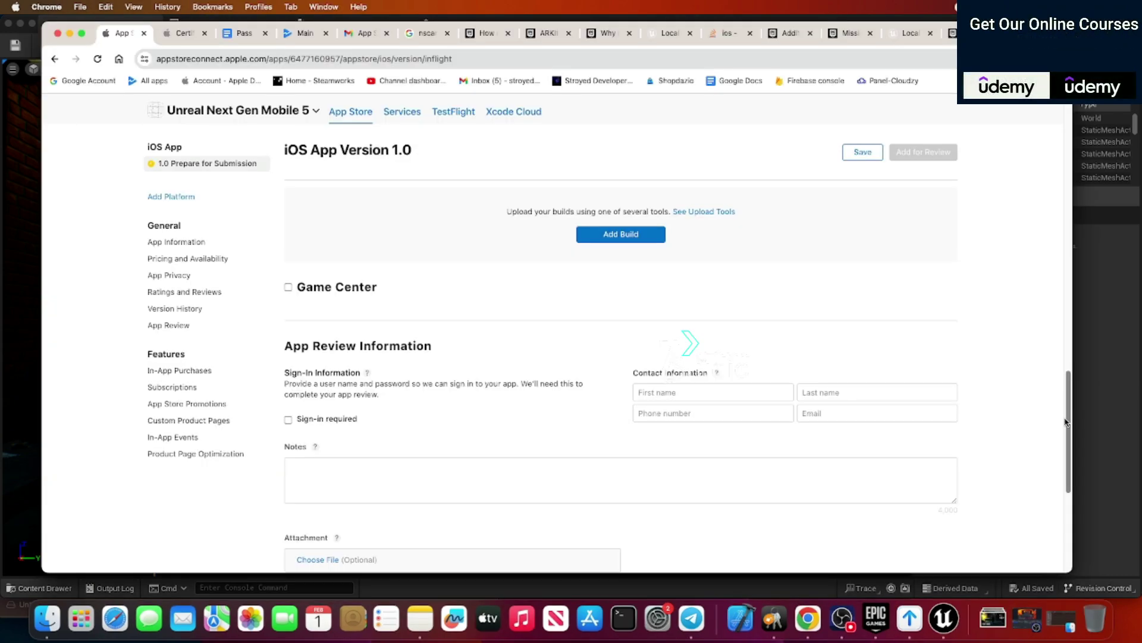
Attach build 0.8 (version 2.0) to iOS App Version 1.0
scroll(1065, 422, "up", 3)
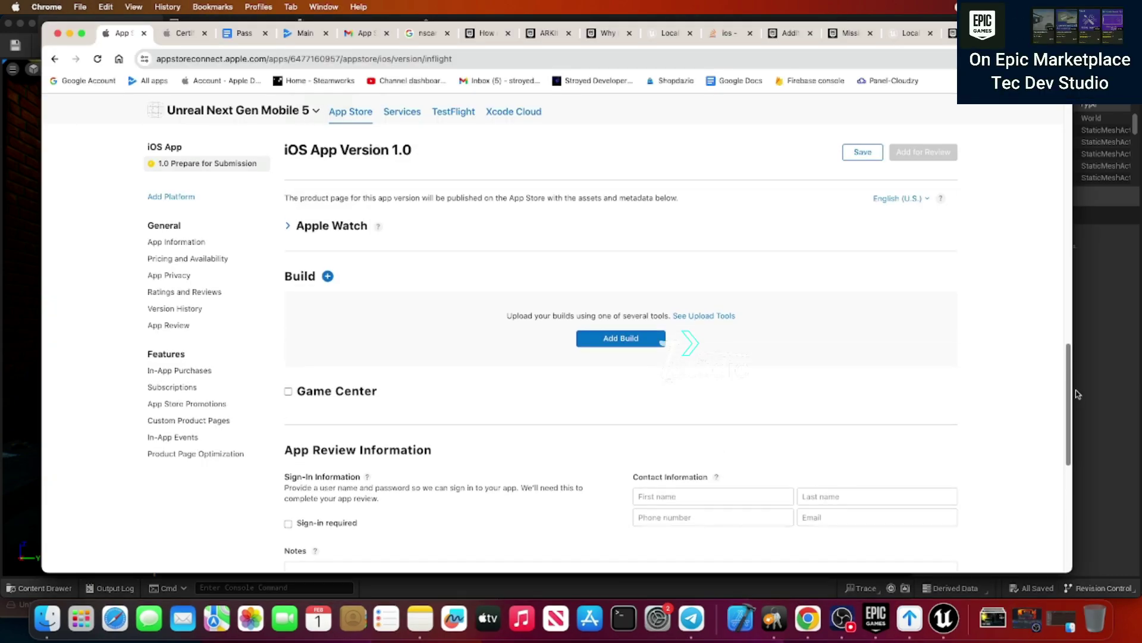
left_click(620, 343)
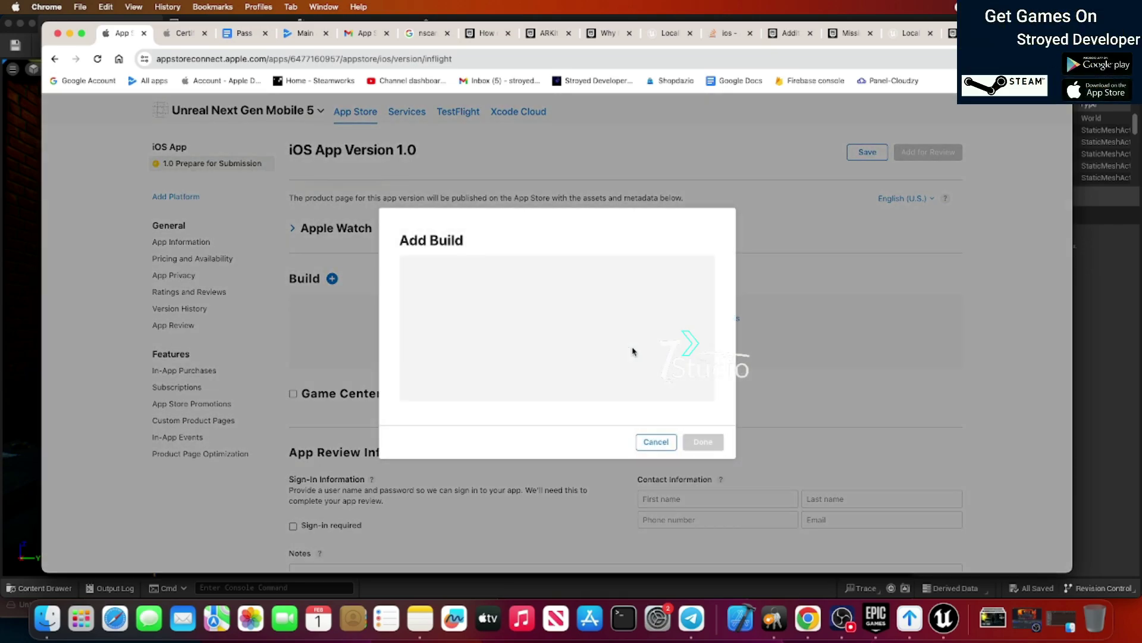
left_click(409, 291)
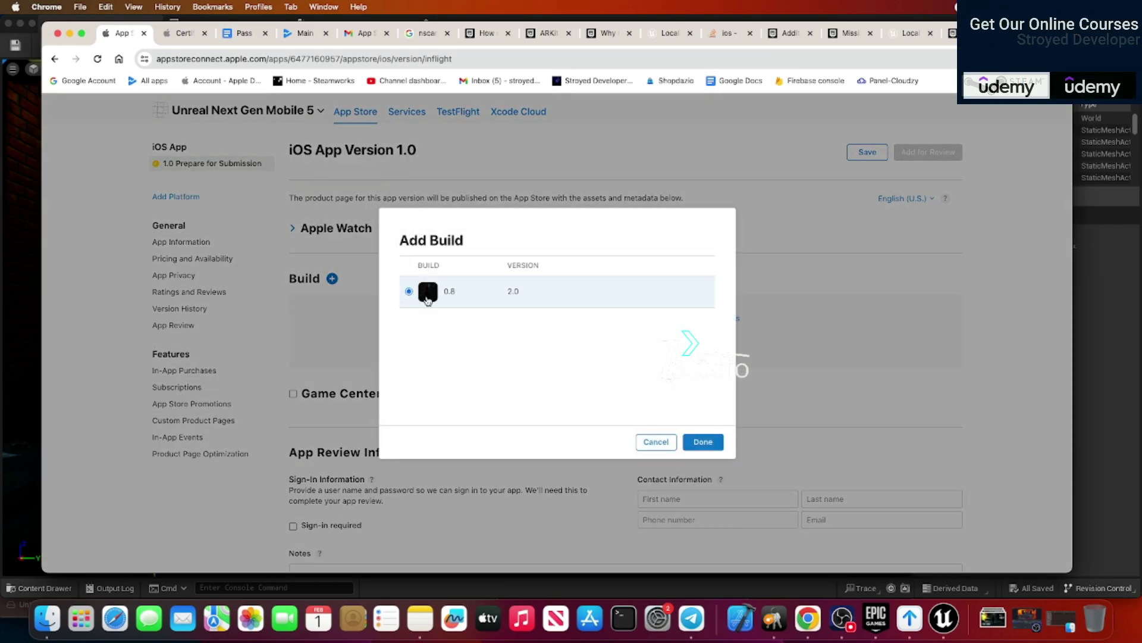
left_click(702, 442)
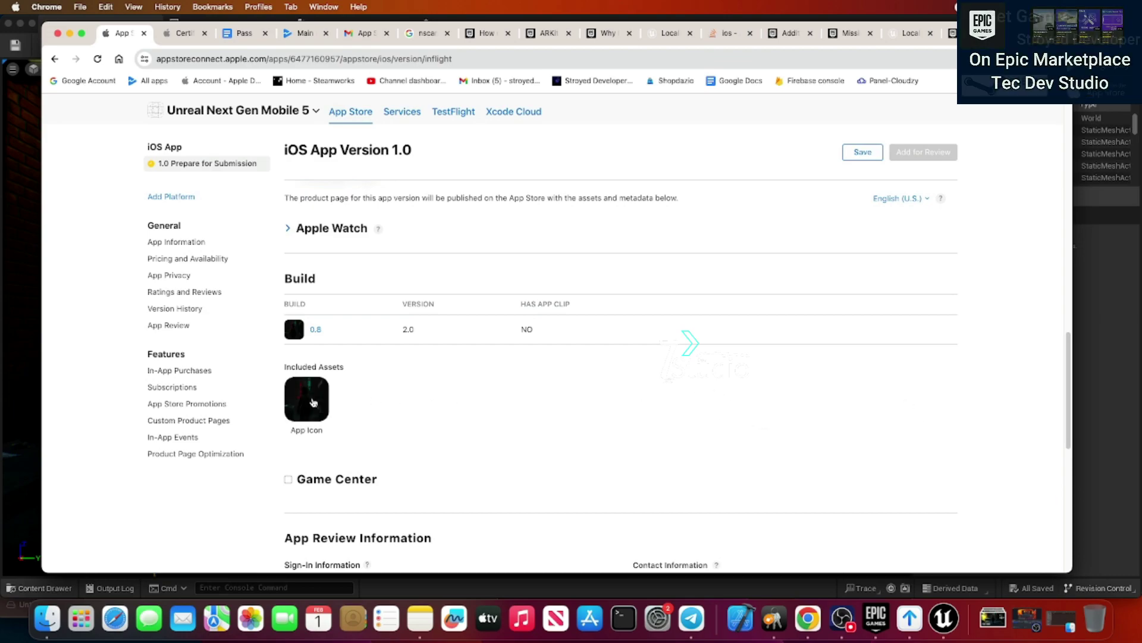
Review the screenshot requirements for the 6.5" iPhone, 6.7" iPhone and iPad sizes
left_click_drag(1064, 370, 1058, 238)
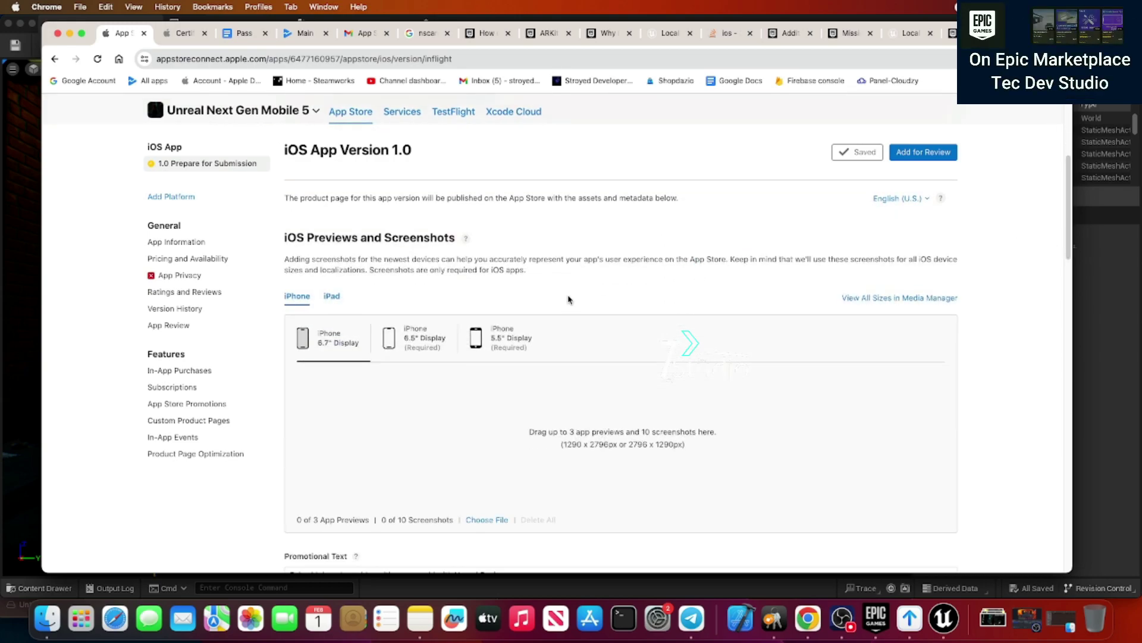
left_click(400, 342)
left_click(350, 342)
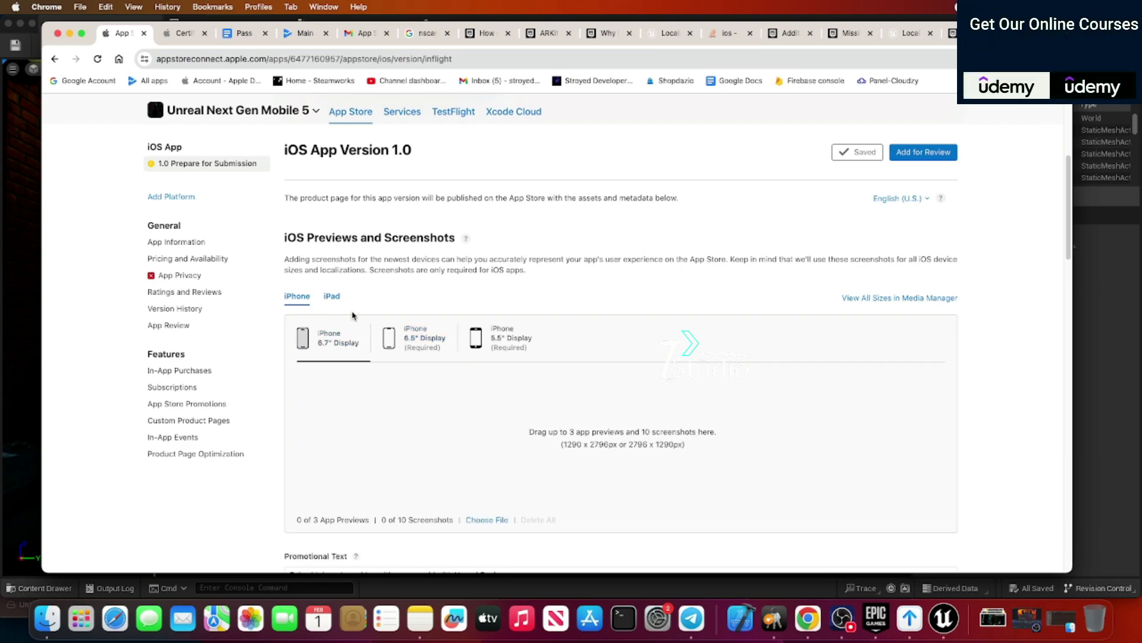
left_click(337, 300)
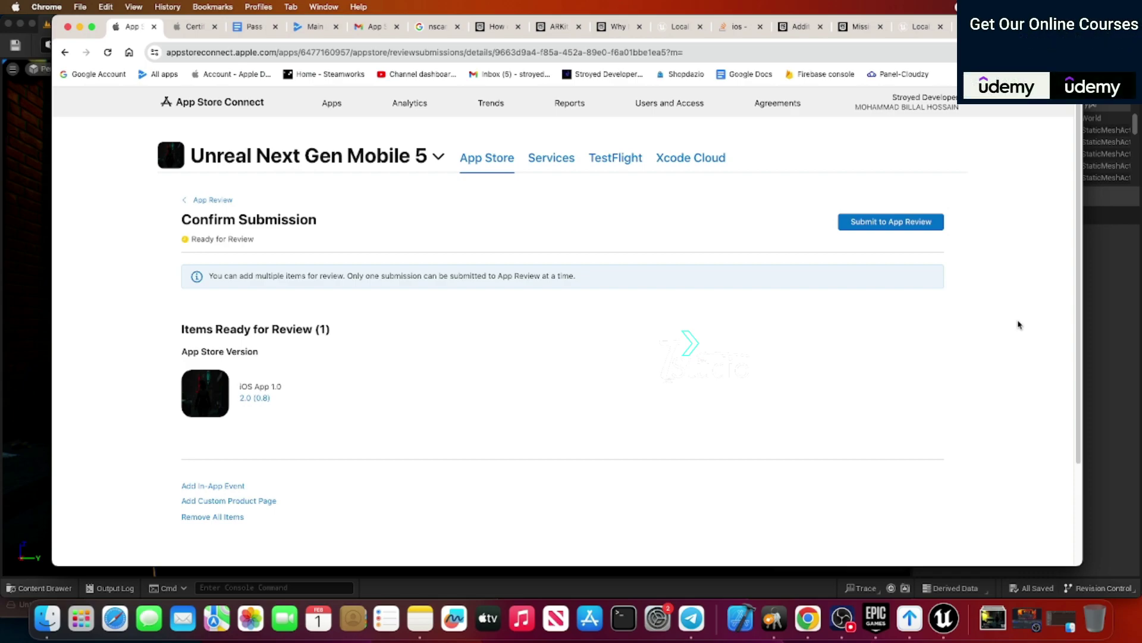
Submit iOS App 1.0 with build 2.0 (0.8) for App Review
scroll(1069, 303, "down", 2)
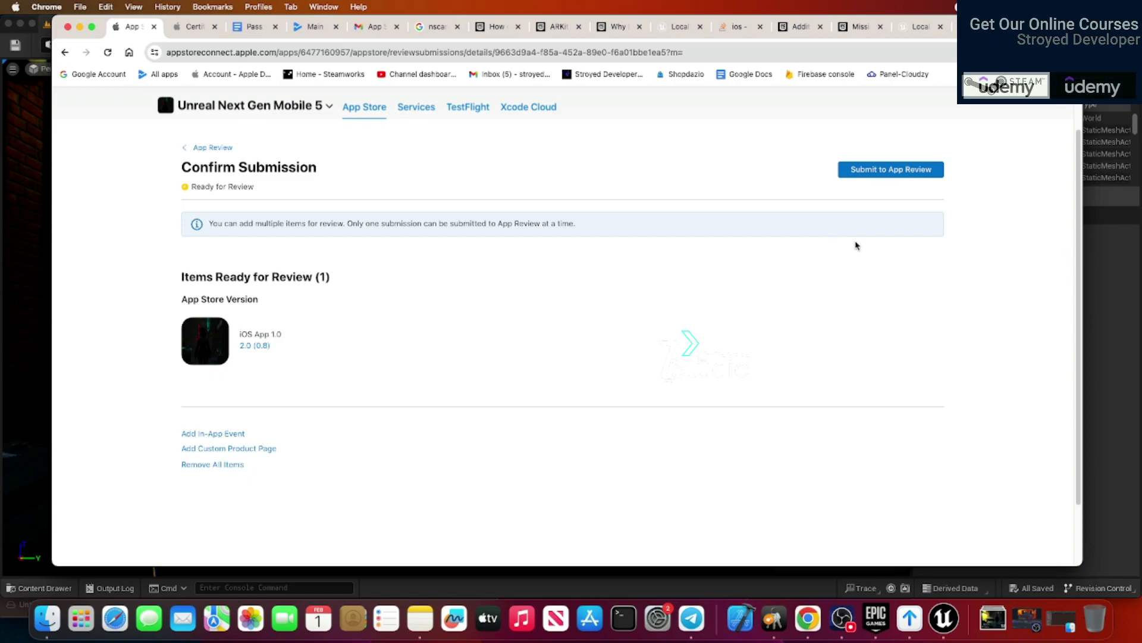
left_click(893, 172)
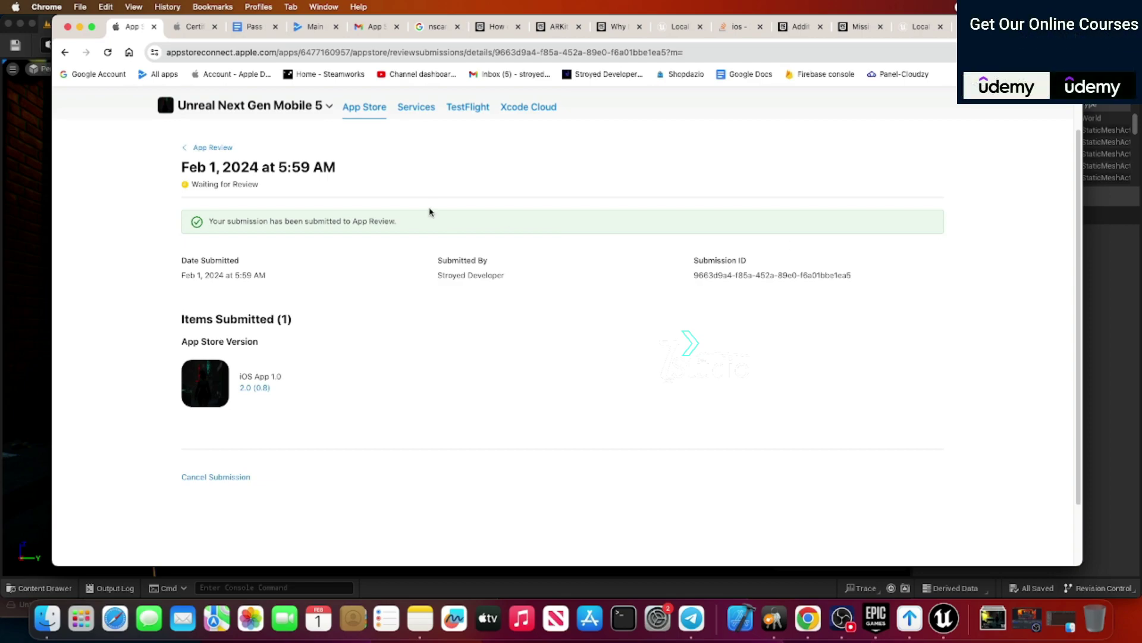
Open App Store Connect's 'We've received your app for review' email in Gmail
left_click(375, 27)
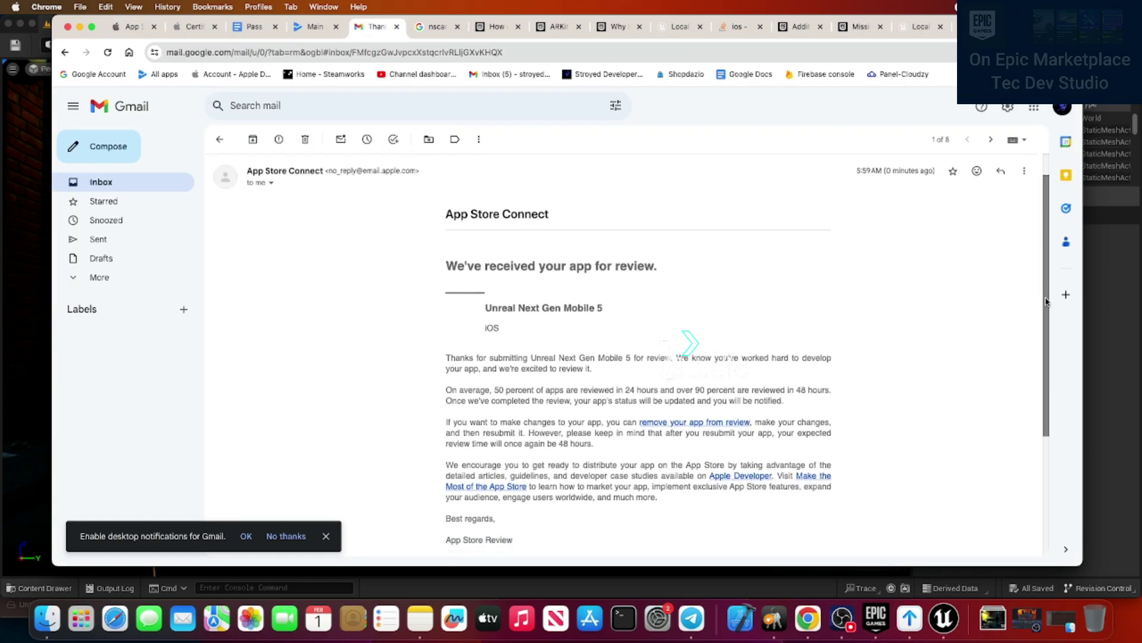